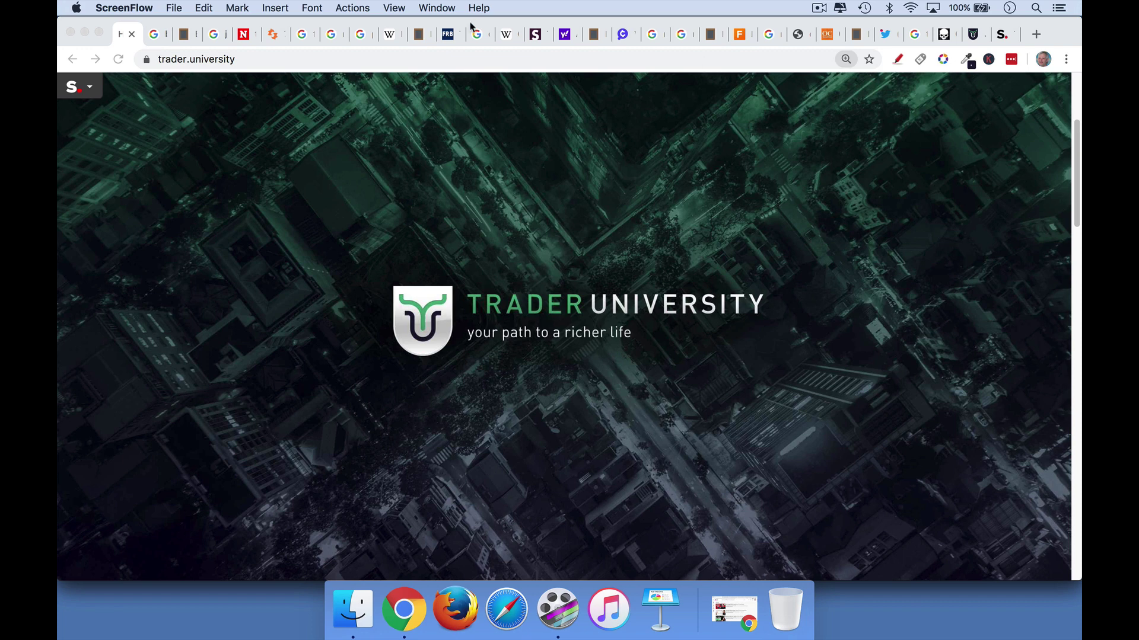
# Step: Switch to the blankslate.io notes asking whether Bitcoin has intrinsic value
pyautogui.click(194, 37)
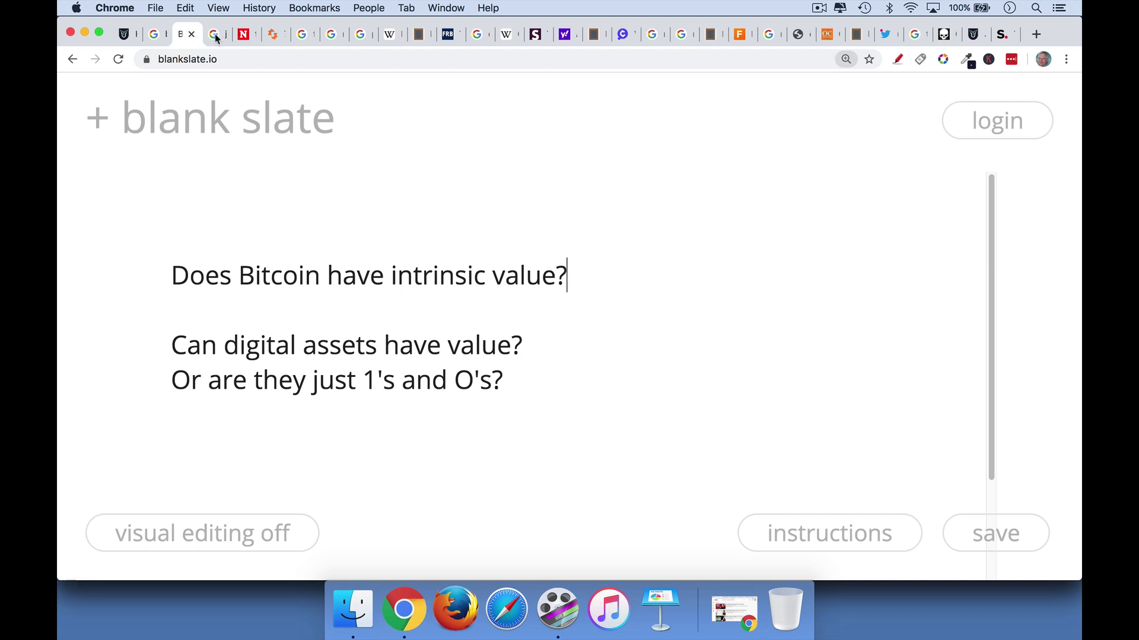
# Step: Close the Bitcoin notes, the ones-and-zeros image search and the Newsweek 'The Internet? Bah!' scan
pyautogui.click(191, 34)
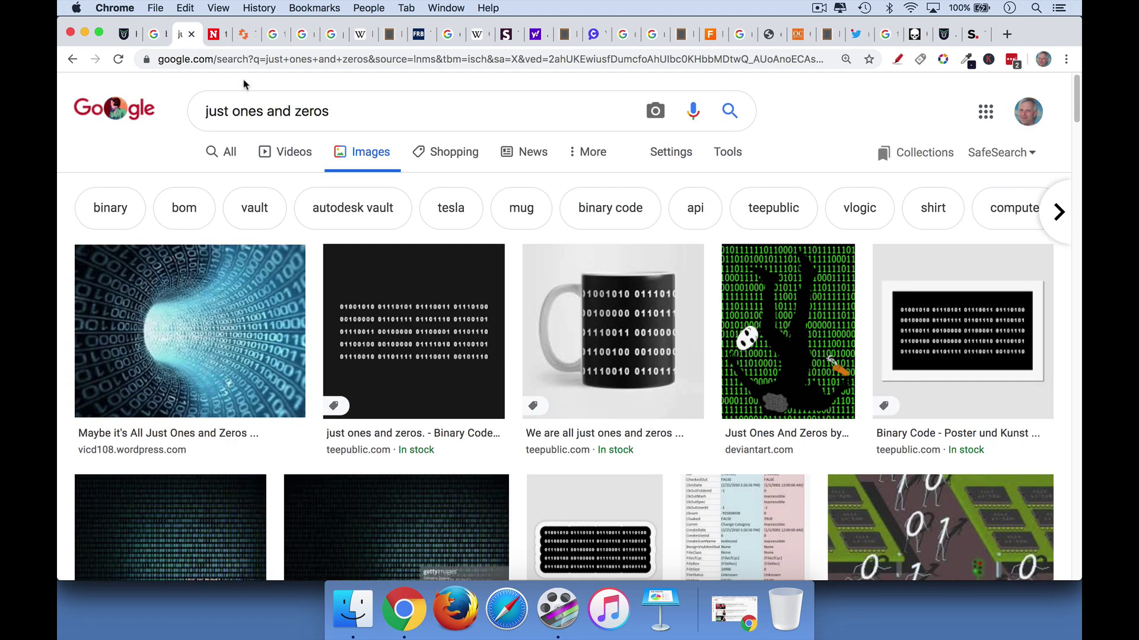
pyautogui.click(194, 35)
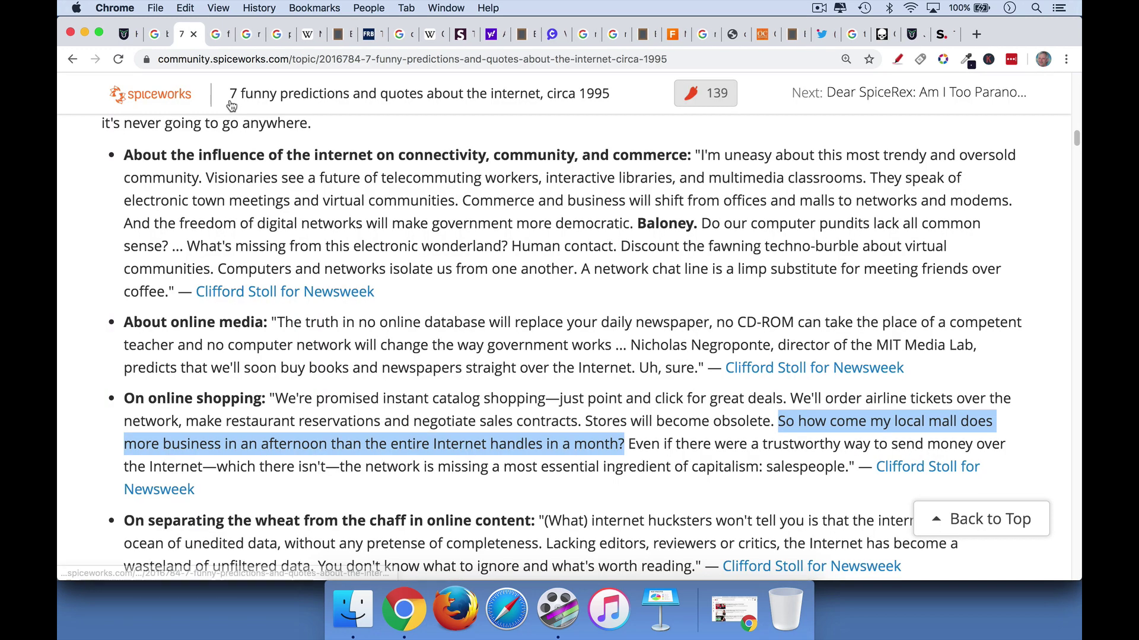
pyautogui.click(195, 36)
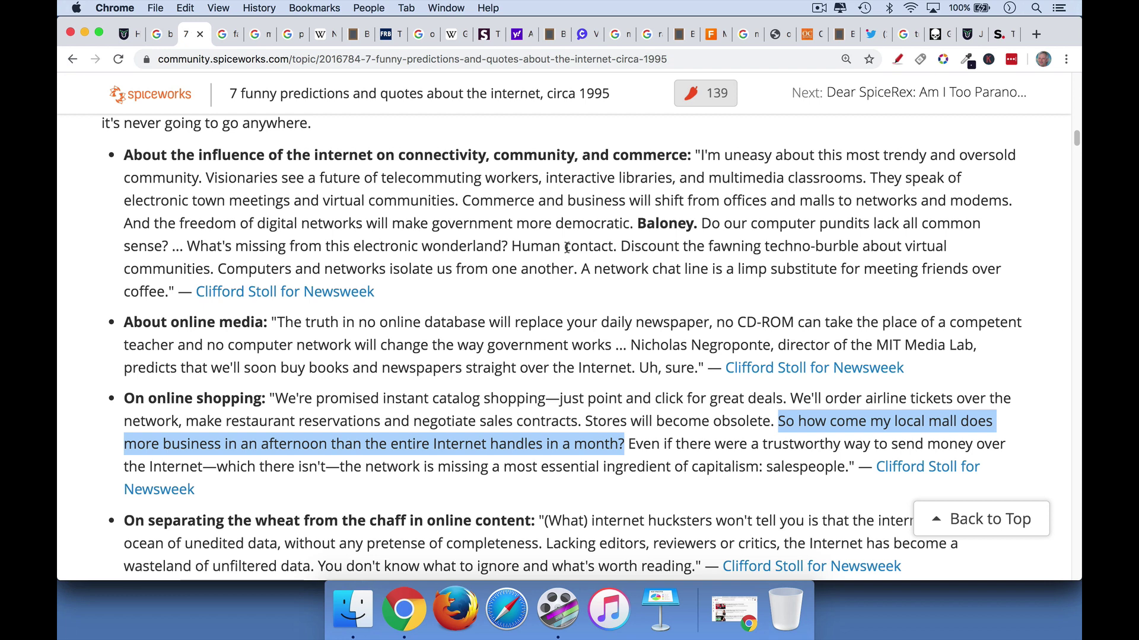
# Step: Close the Spiceworks 1995 predictions article and browse the Minecraft, facebook images and Network effect tabs
pyautogui.click(200, 36)
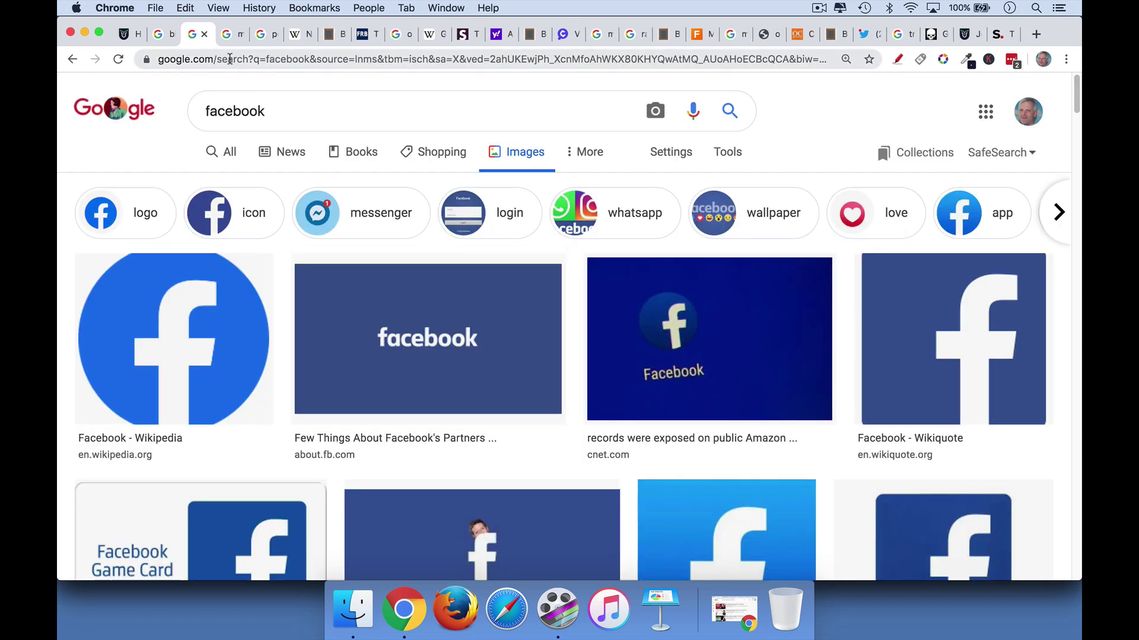
pyautogui.click(236, 37)
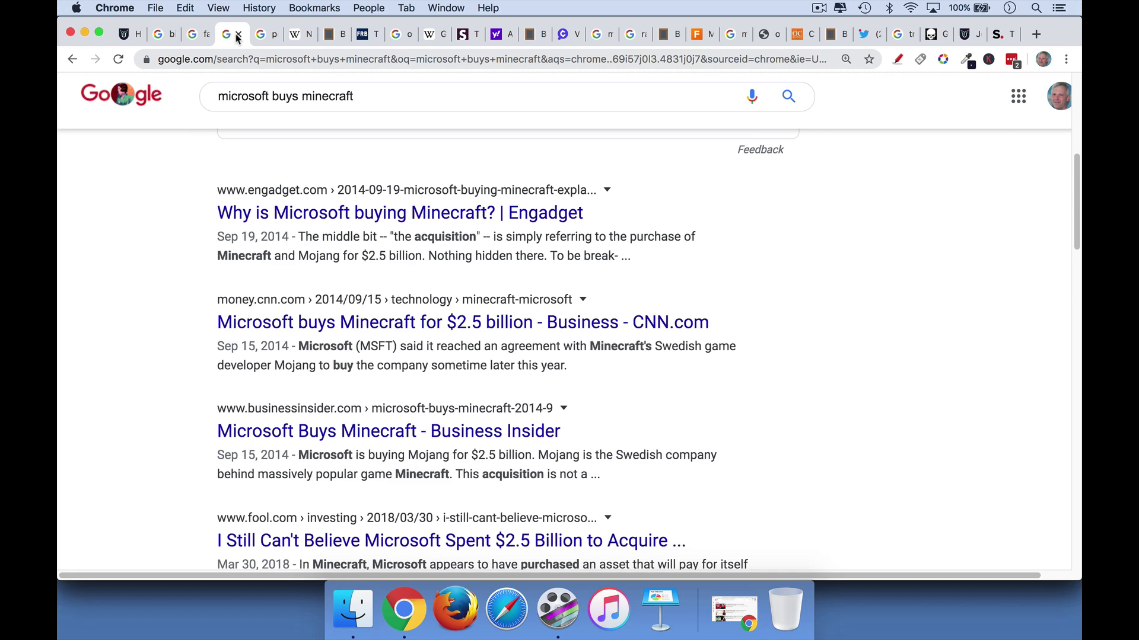
pyautogui.click(194, 36)
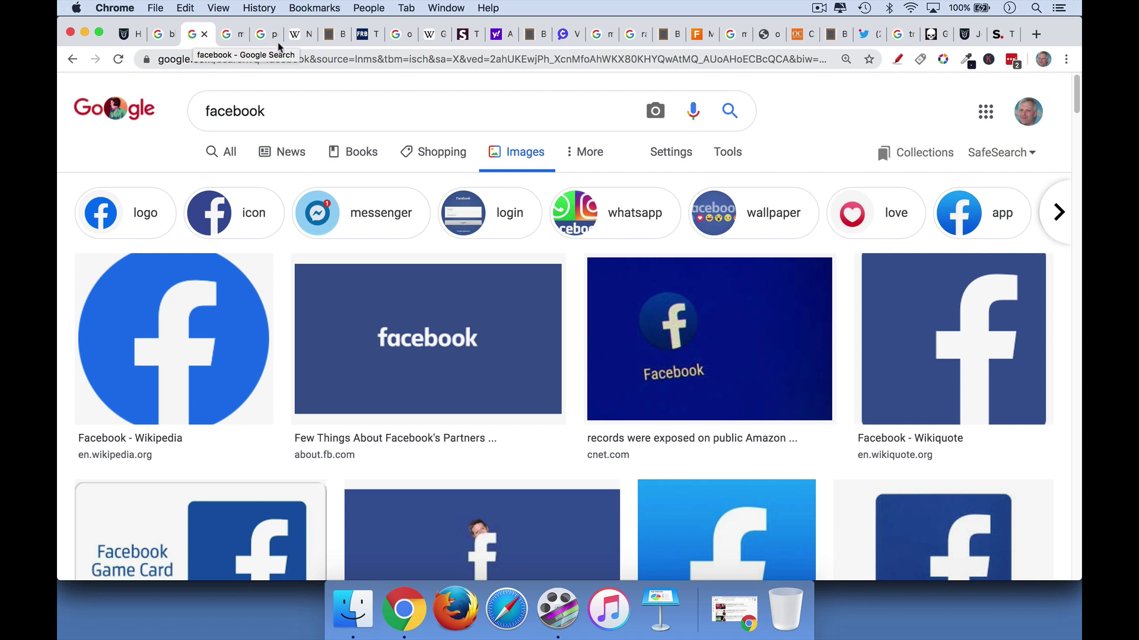
pyautogui.click(299, 34)
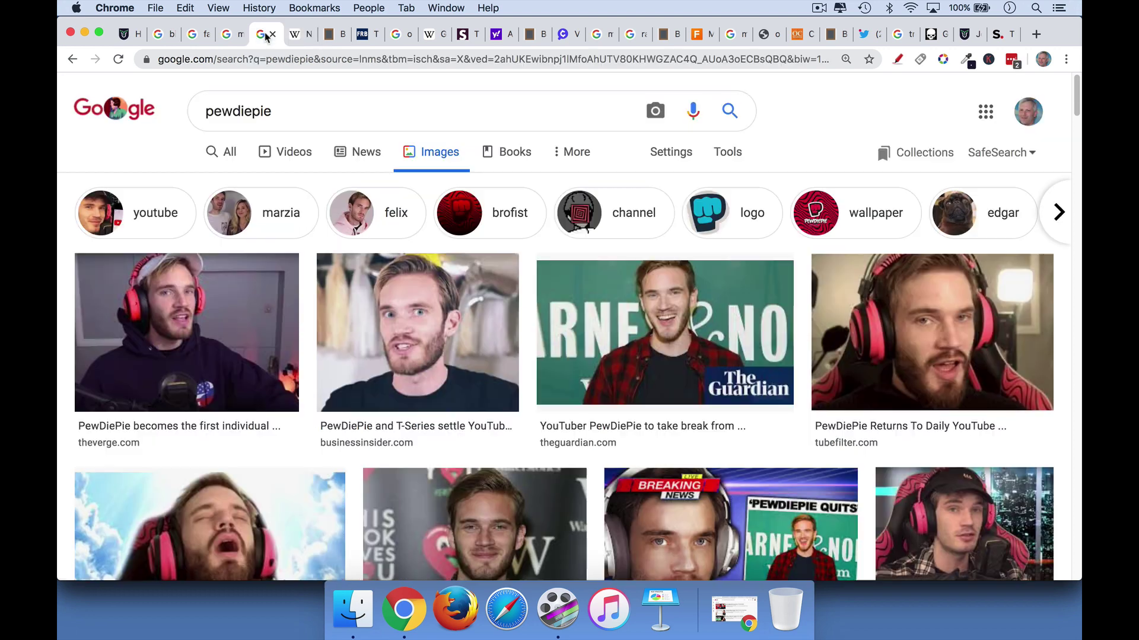
# Step: Close the pewdiepie image results and the Wikipedia Network effect article
pyautogui.click(266, 39)
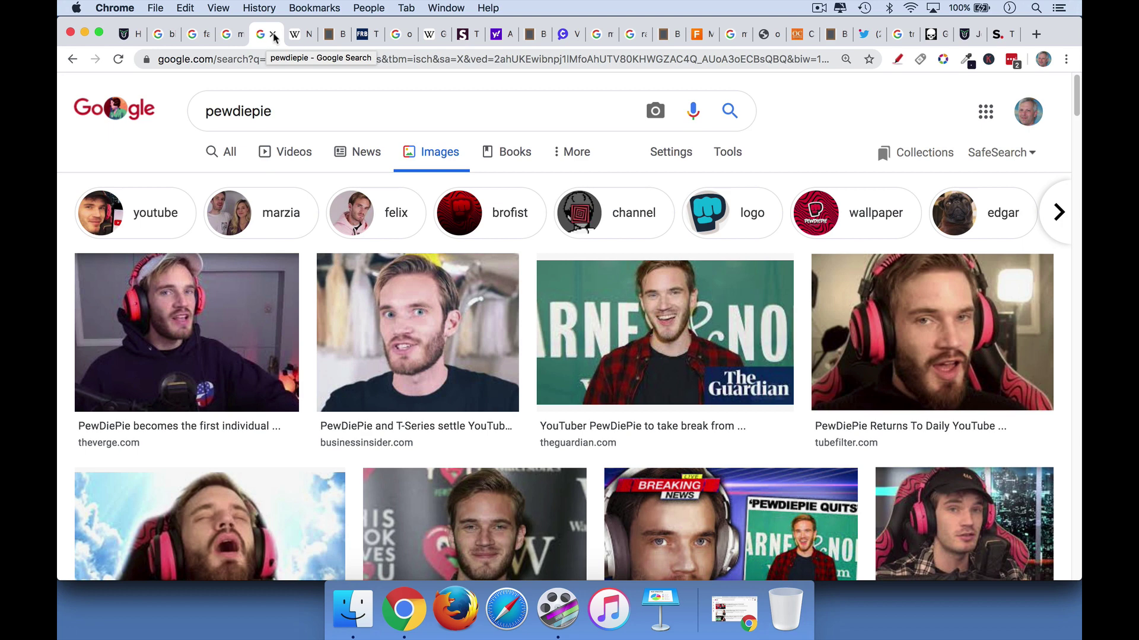
pyautogui.click(271, 35)
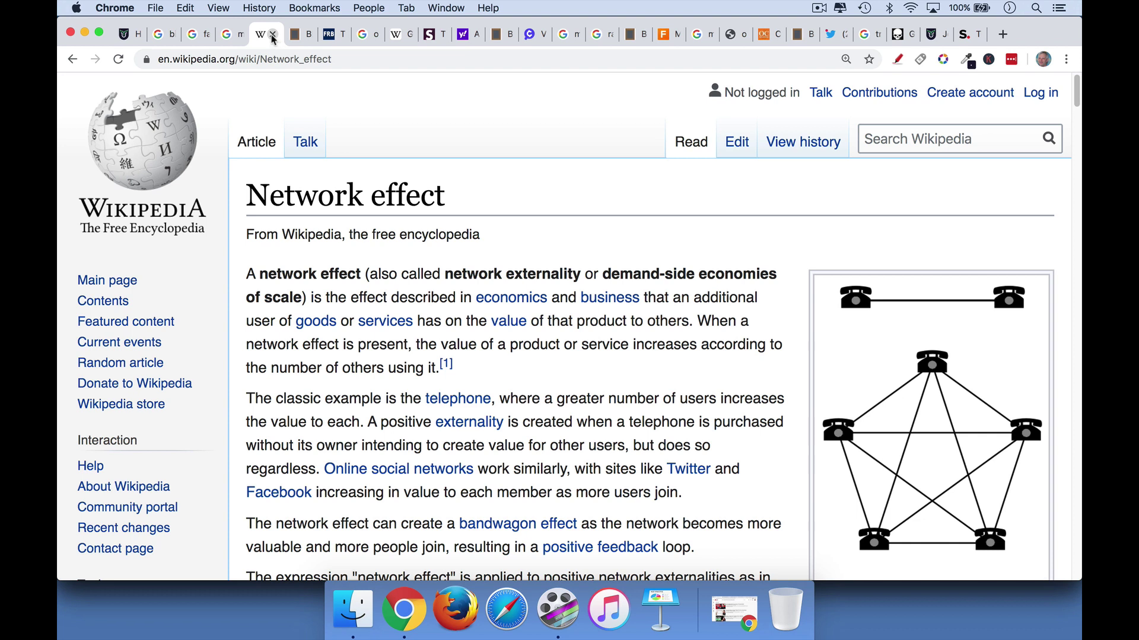
pyautogui.click(272, 37)
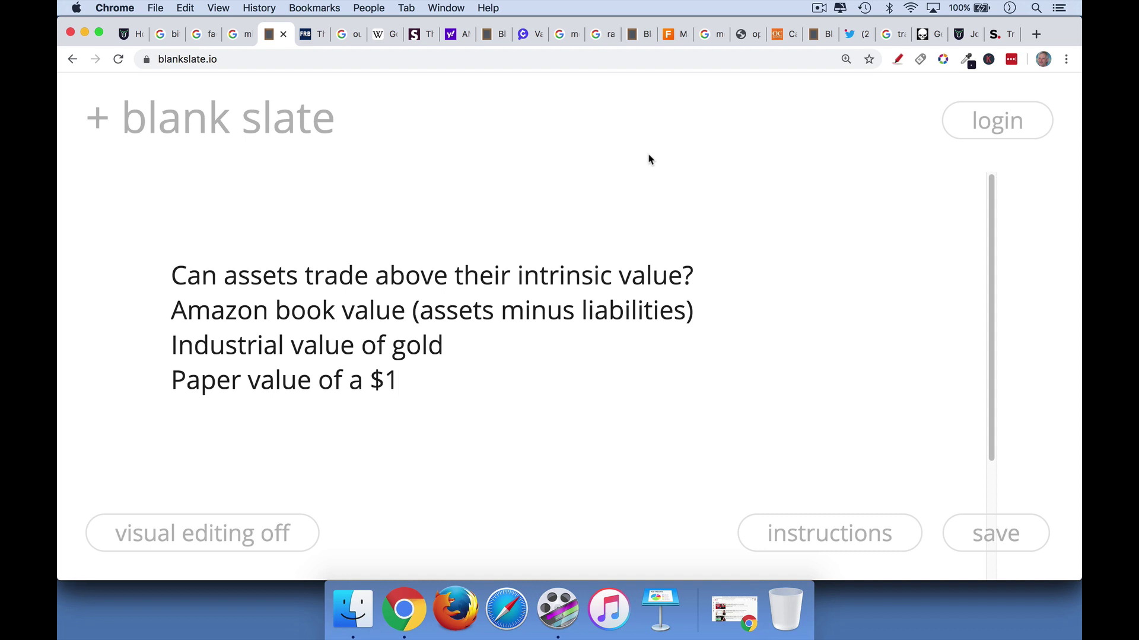
# Step: Review the Federal Reserve FAQ's printing-cost-per-note table, then move to the call options search
pyautogui.click(315, 36)
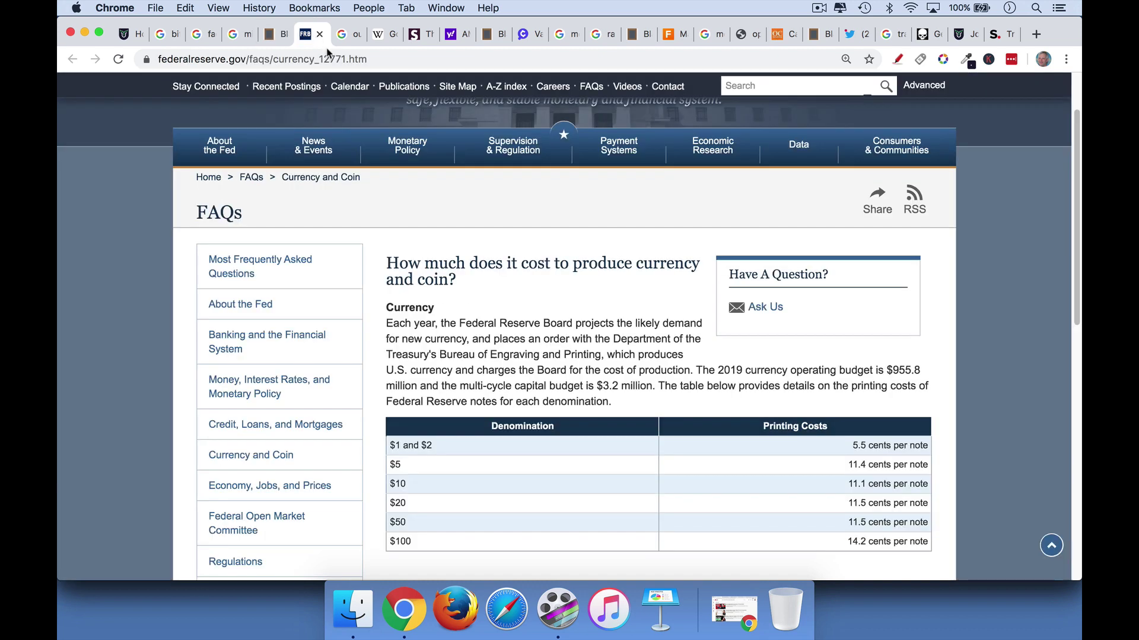
pyautogui.moveTo(397, 155)
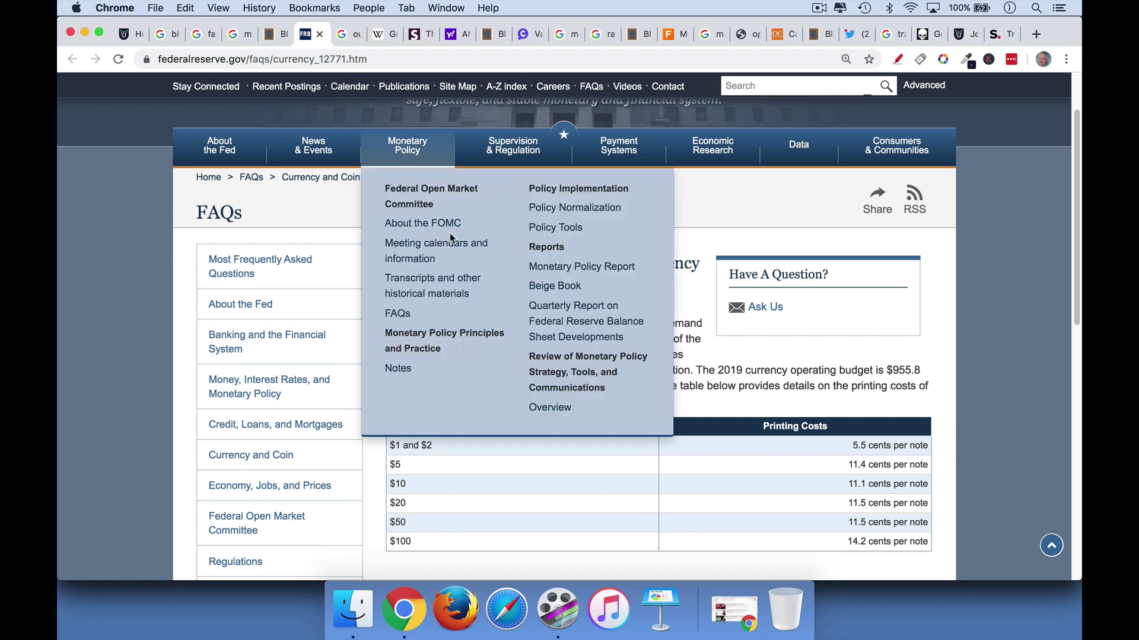
pyautogui.scroll(-2, 368, 291)
pyautogui.scroll(-2, 368, 292)
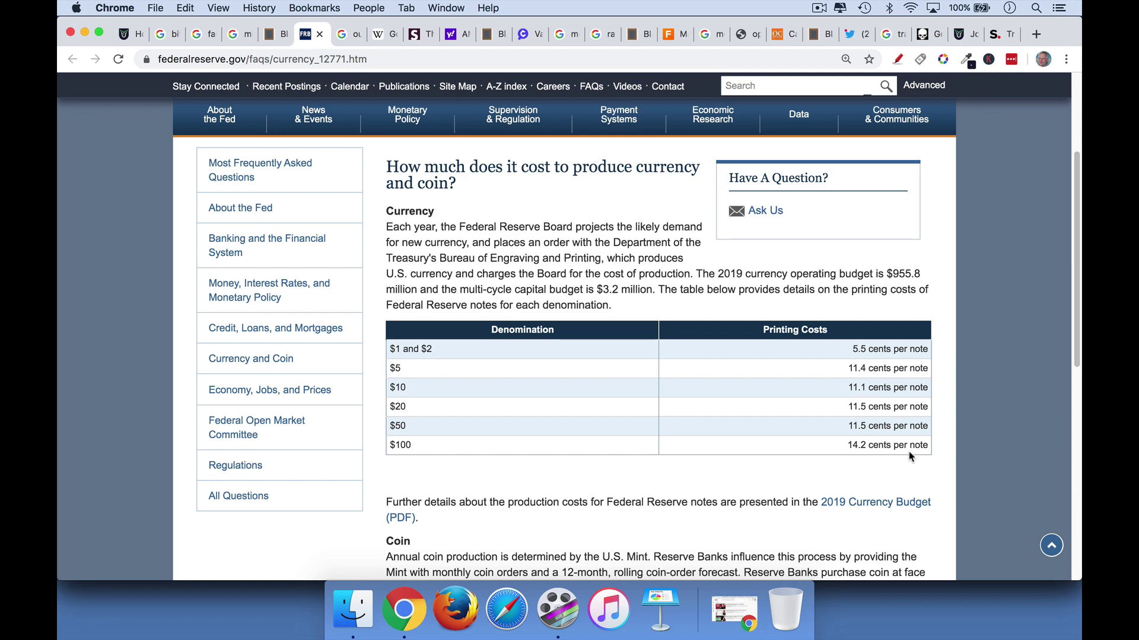
pyautogui.click(344, 34)
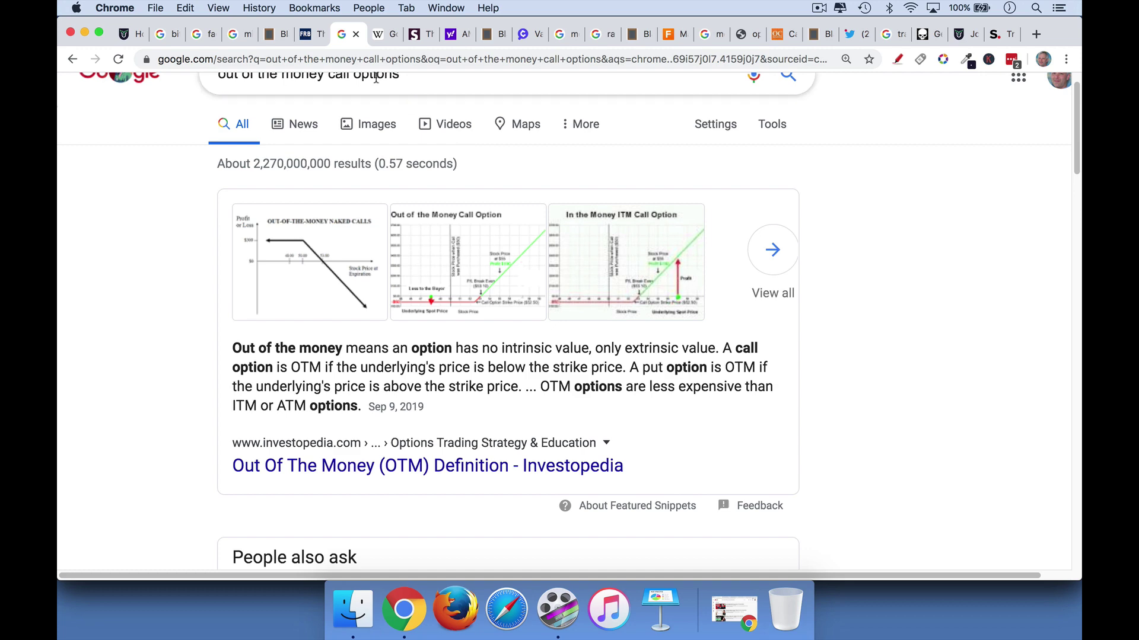
# Step: Close the out-of-the-money call options search, returning to Wikipedia Gold's Jewelry section
pyautogui.click(355, 35)
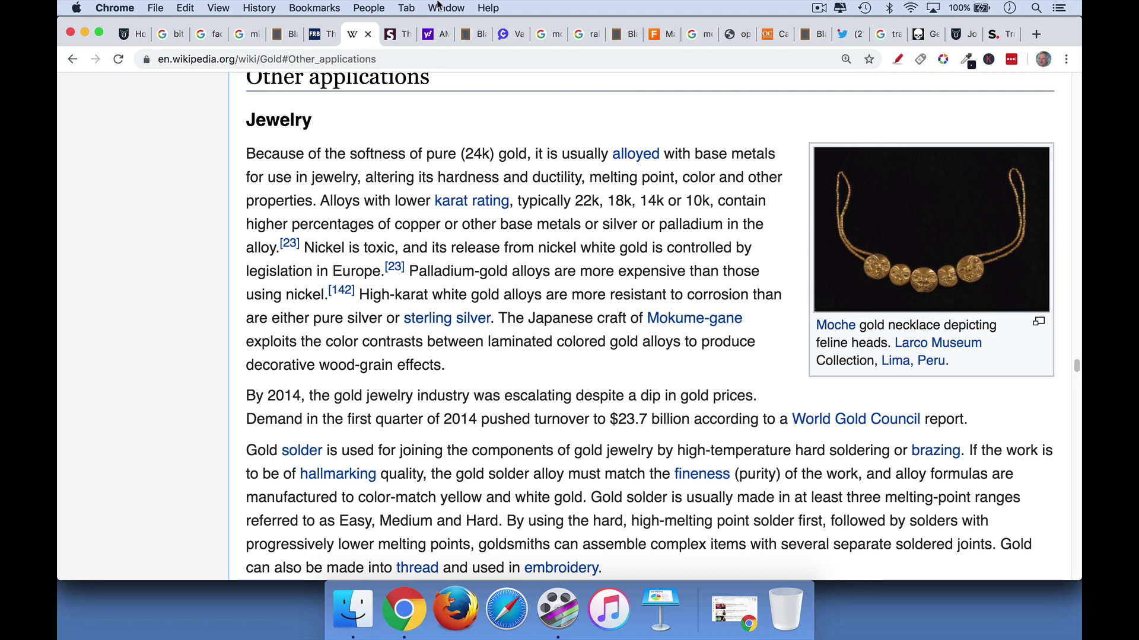
# Step: Read the opening of Slate's article about the $666 gold-wrapped Douche Burger
pyautogui.click(408, 35)
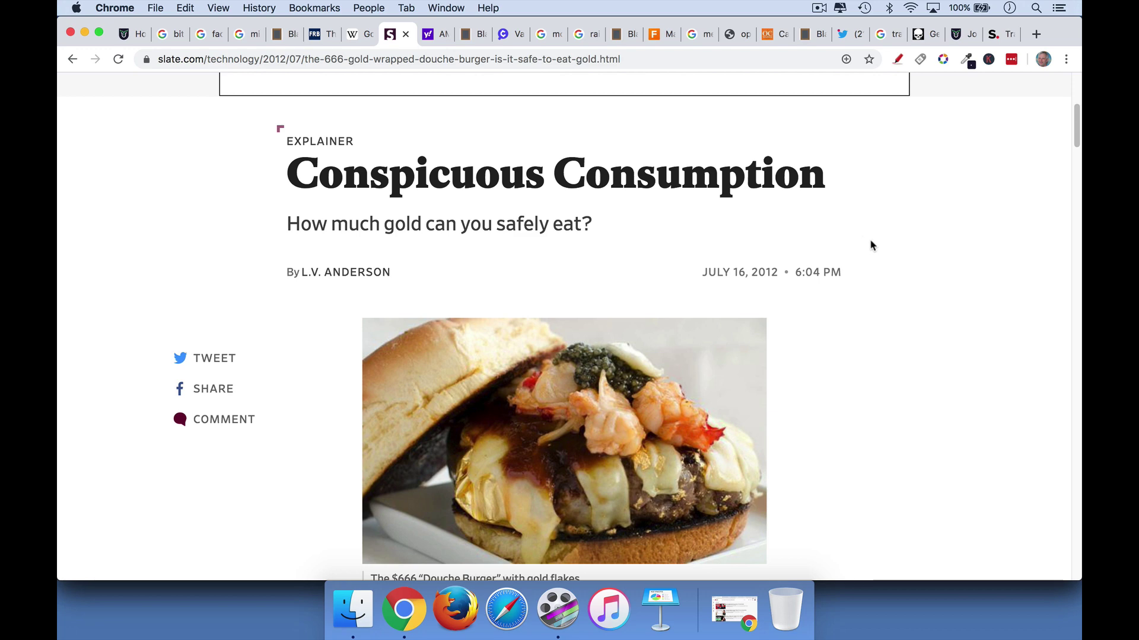
pyautogui.scroll(-2, 871, 245)
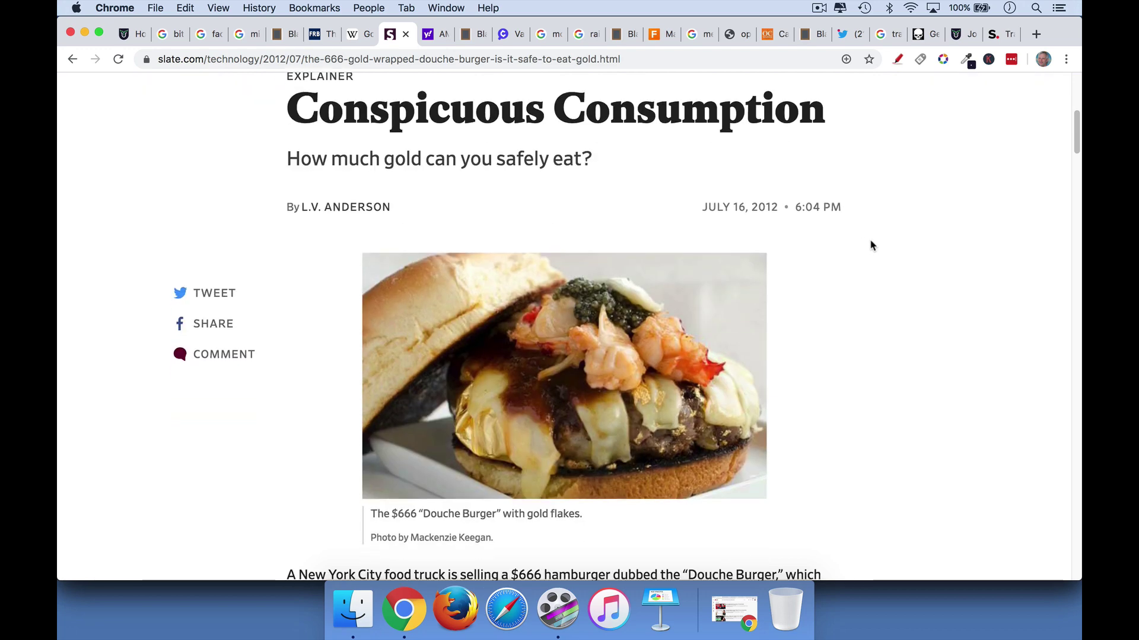
pyautogui.scroll(-5, 870, 245)
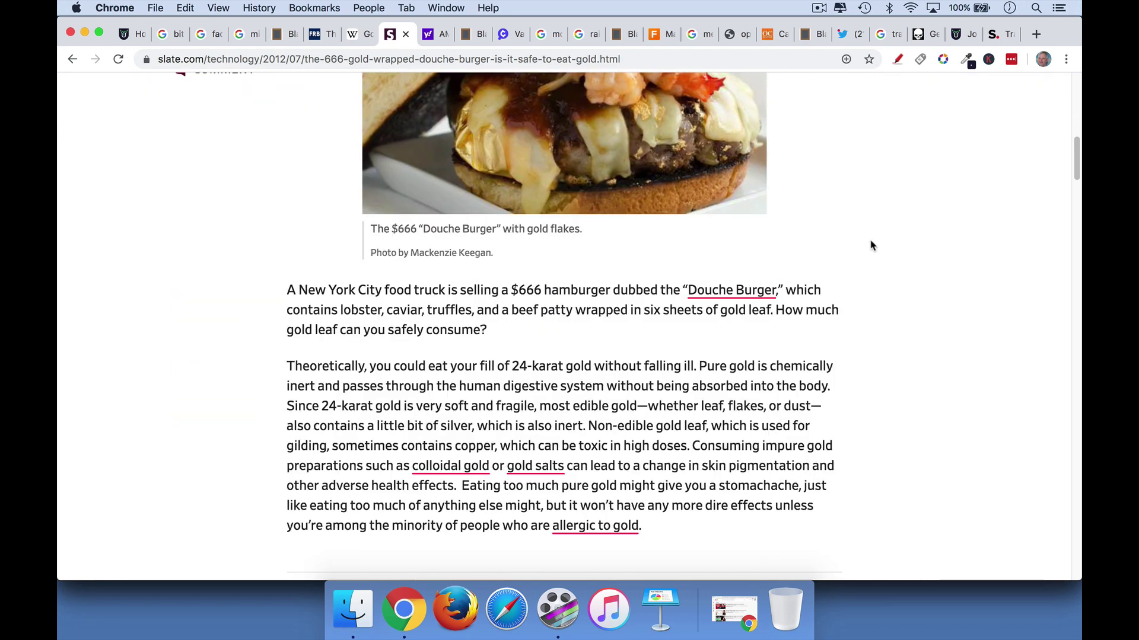
pyautogui.scroll(3, 871, 245)
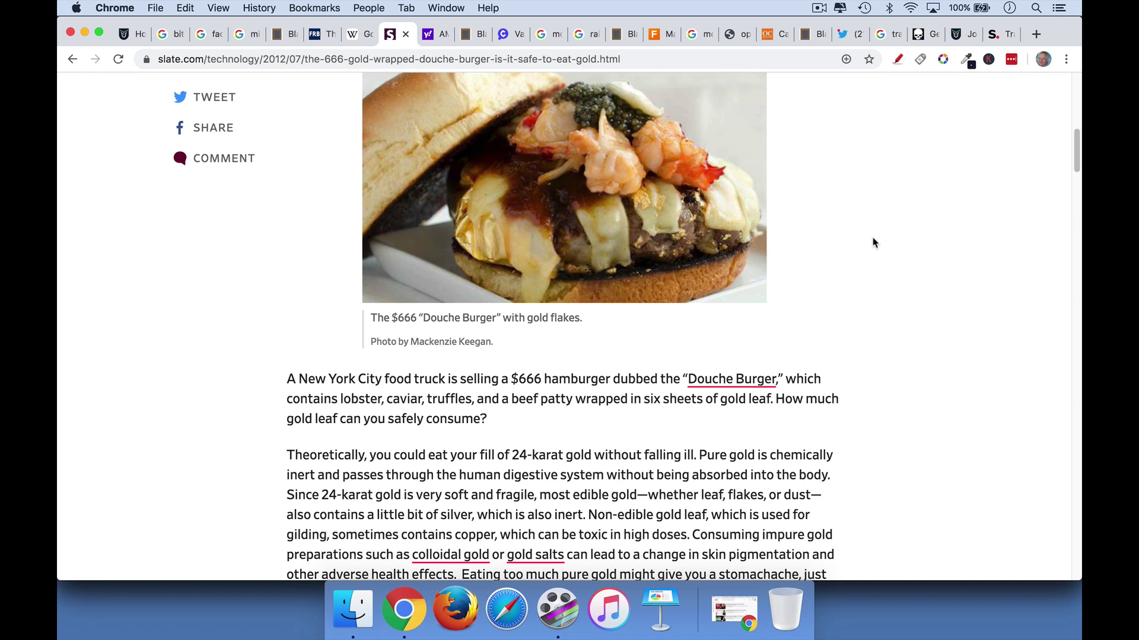
pyautogui.scroll(1, 873, 243)
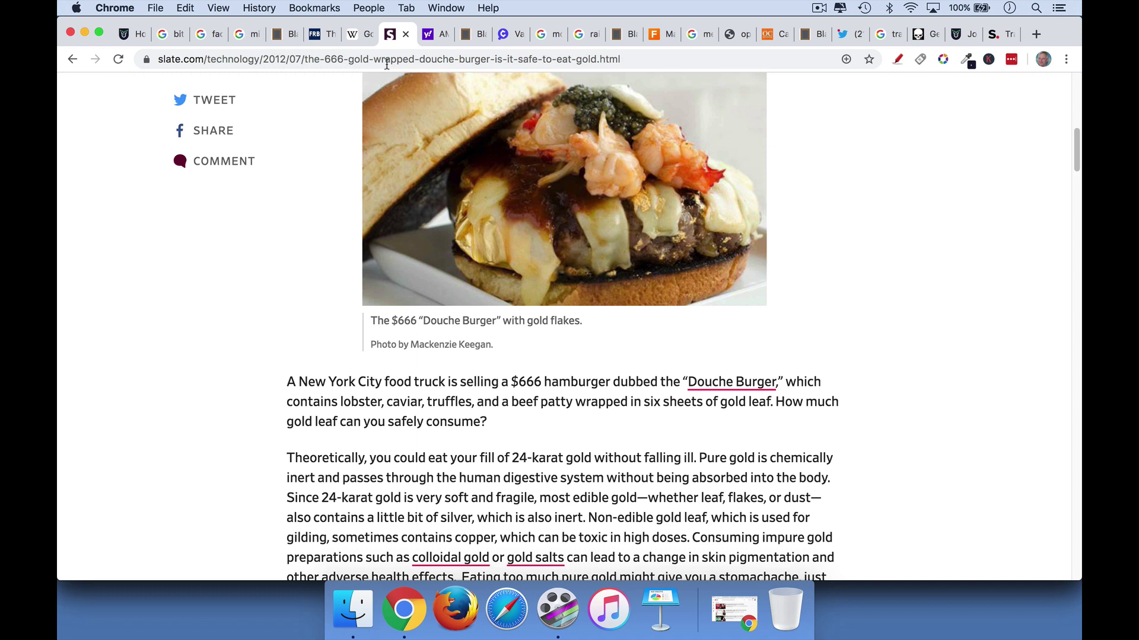
# Step: Close the Slate article and scroll through Wikipedia Gold's Jewelry and Electronics sections
pyautogui.click(406, 34)
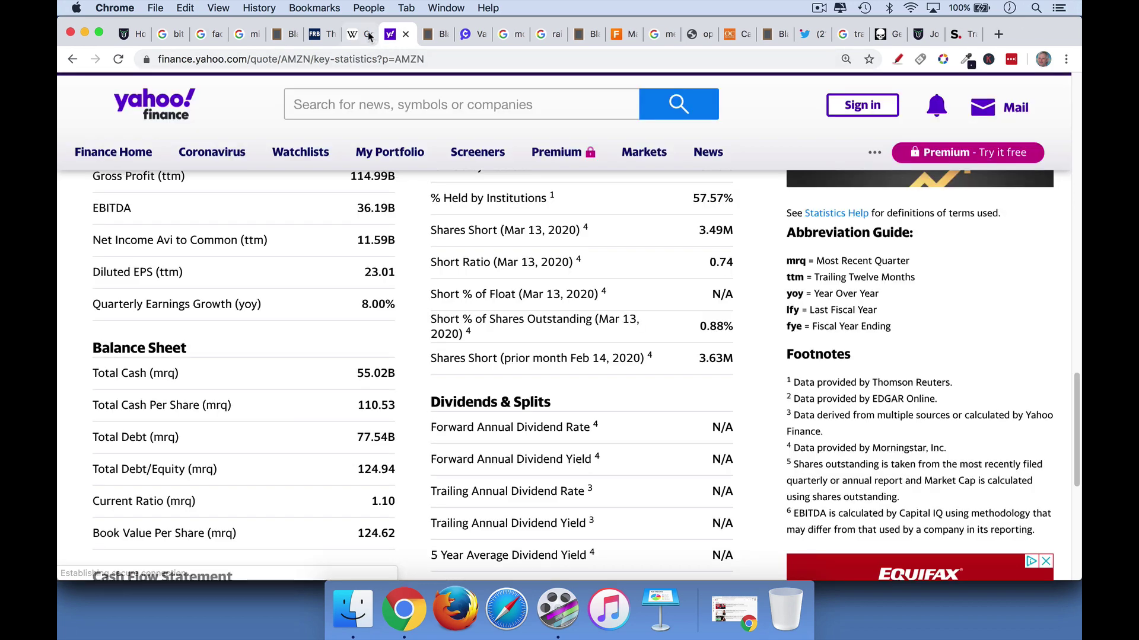
pyautogui.click(363, 34)
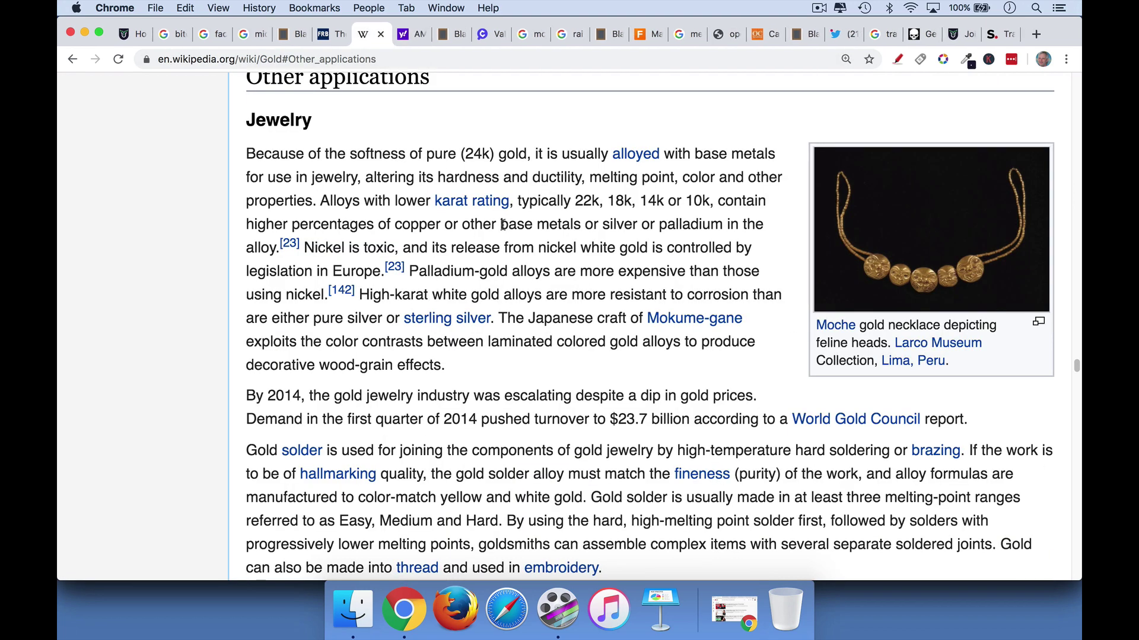
pyautogui.scroll(-3, 502, 227)
pyautogui.scroll(-1, 503, 227)
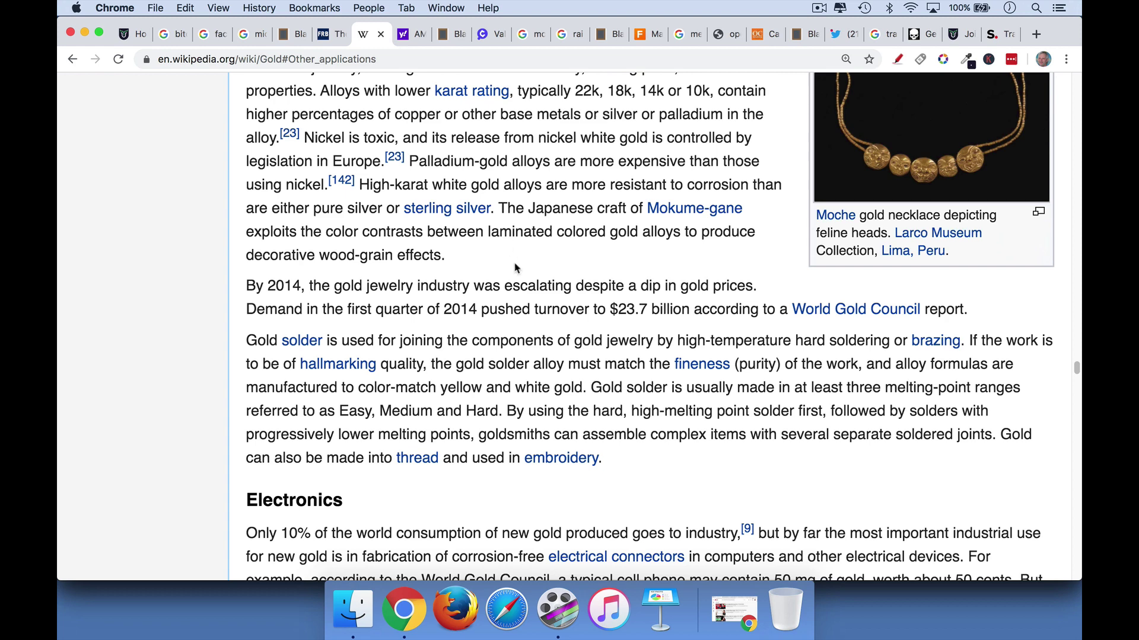
pyautogui.scroll(8, 515, 268)
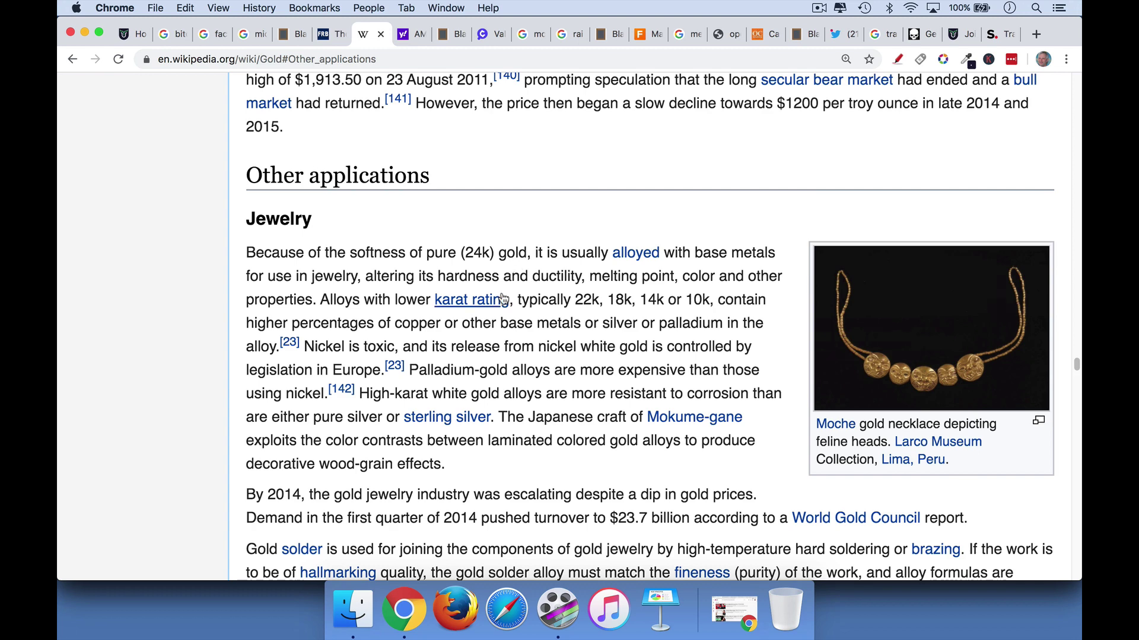
pyautogui.moveTo(503, 299)
pyautogui.scroll(-10, 503, 299)
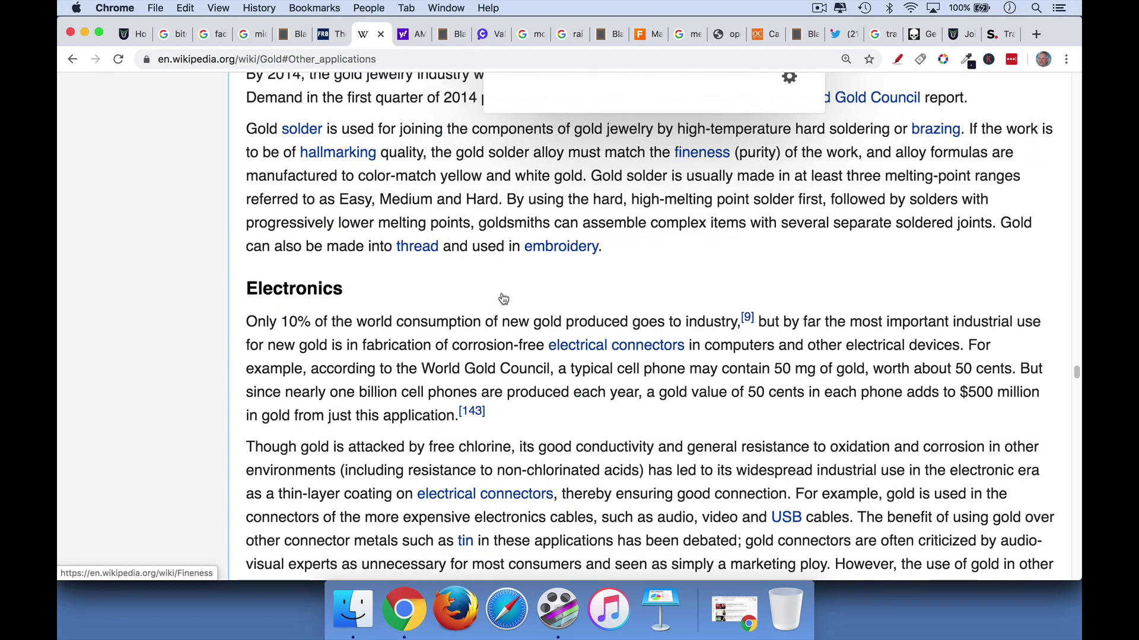
pyautogui.scroll(-5, 503, 299)
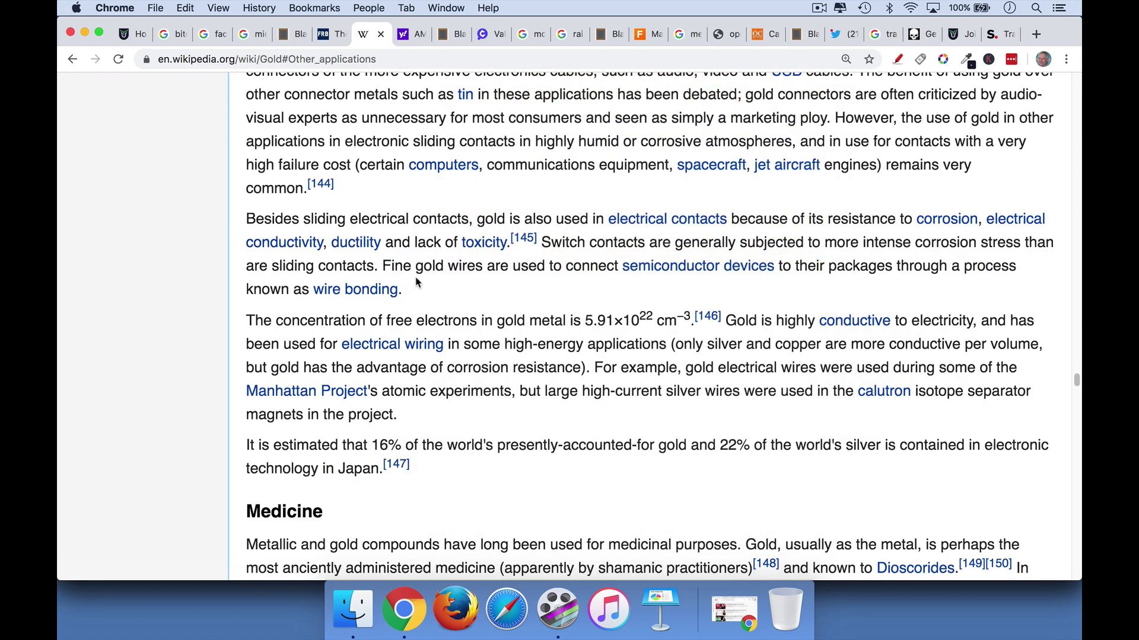
pyautogui.scroll(5, 424, 291)
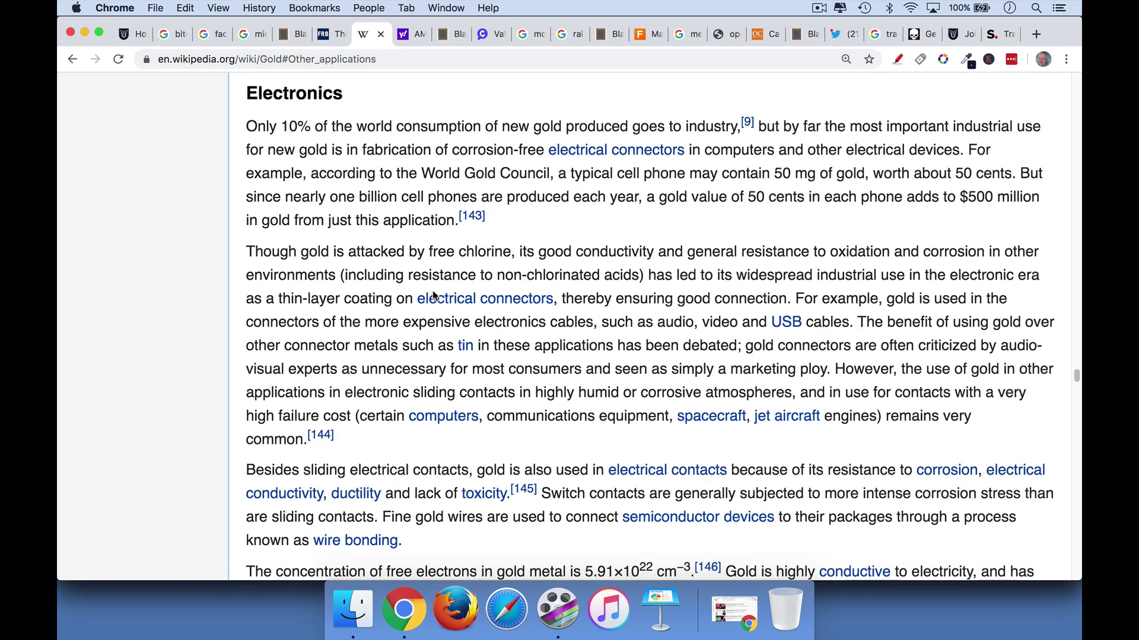
pyautogui.moveTo(433, 296)
# Step: Close Wikipedia Gold and review AMZN statistics: book value per share 124.62, no dividend
pyautogui.click(381, 34)
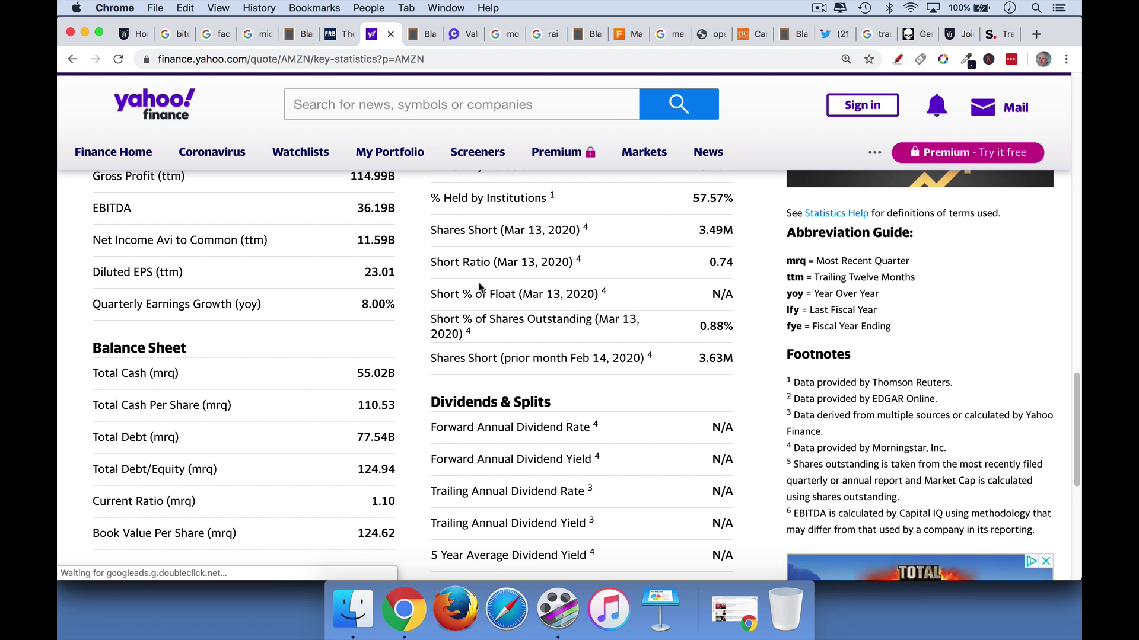
pyautogui.scroll(8, 473, 288)
pyautogui.scroll(9, 472, 288)
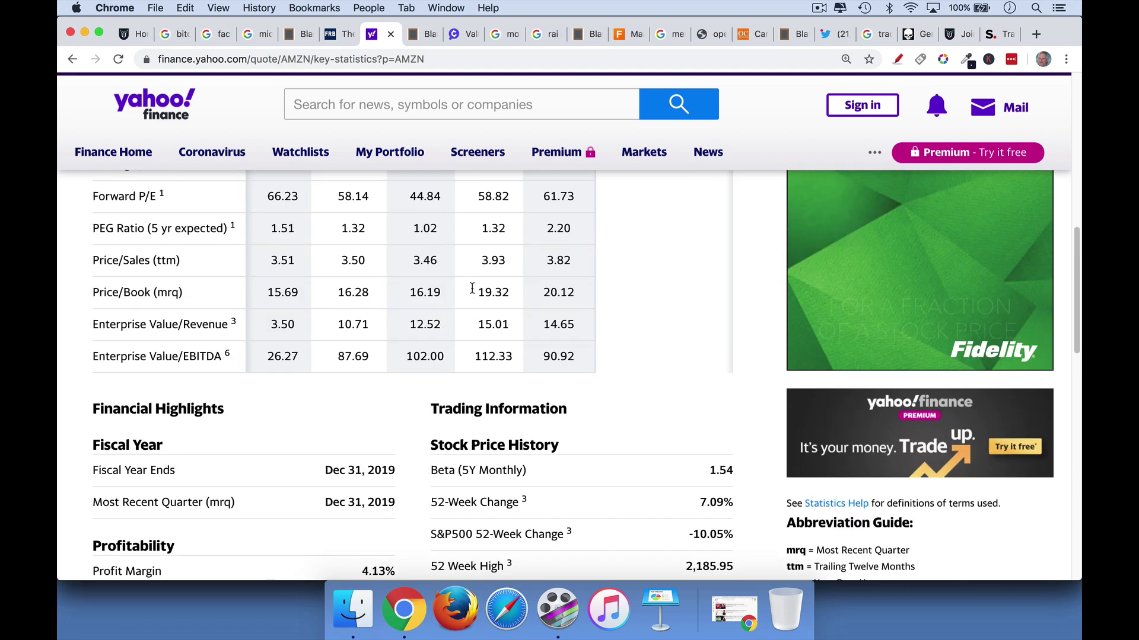
pyautogui.scroll(4, 472, 289)
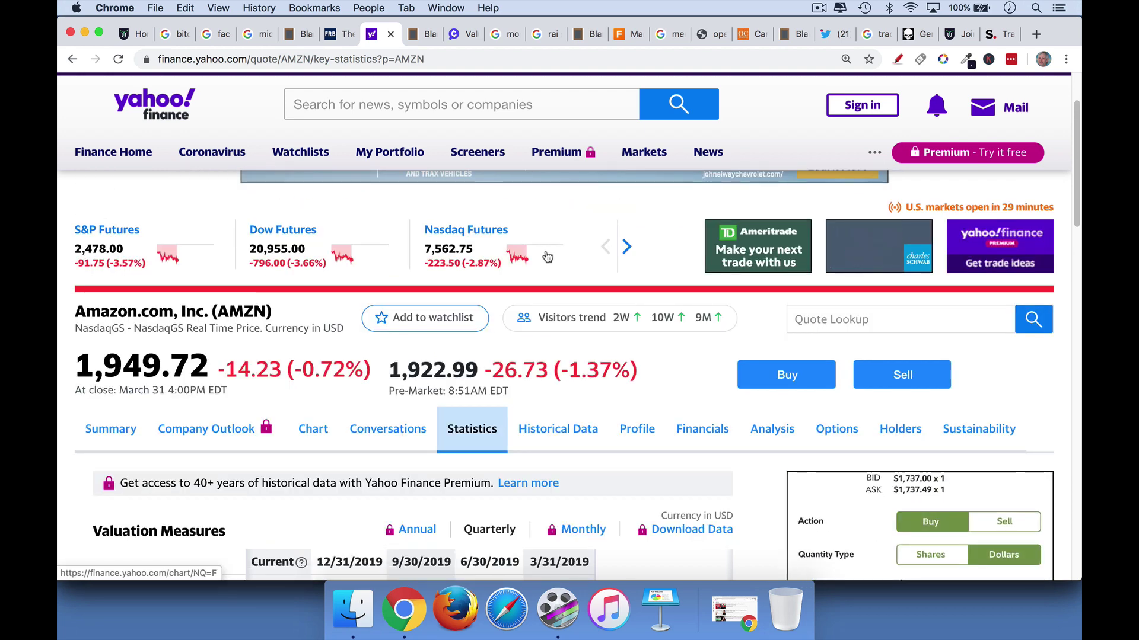
pyautogui.scroll(-9, 546, 261)
pyautogui.scroll(-18, 546, 265)
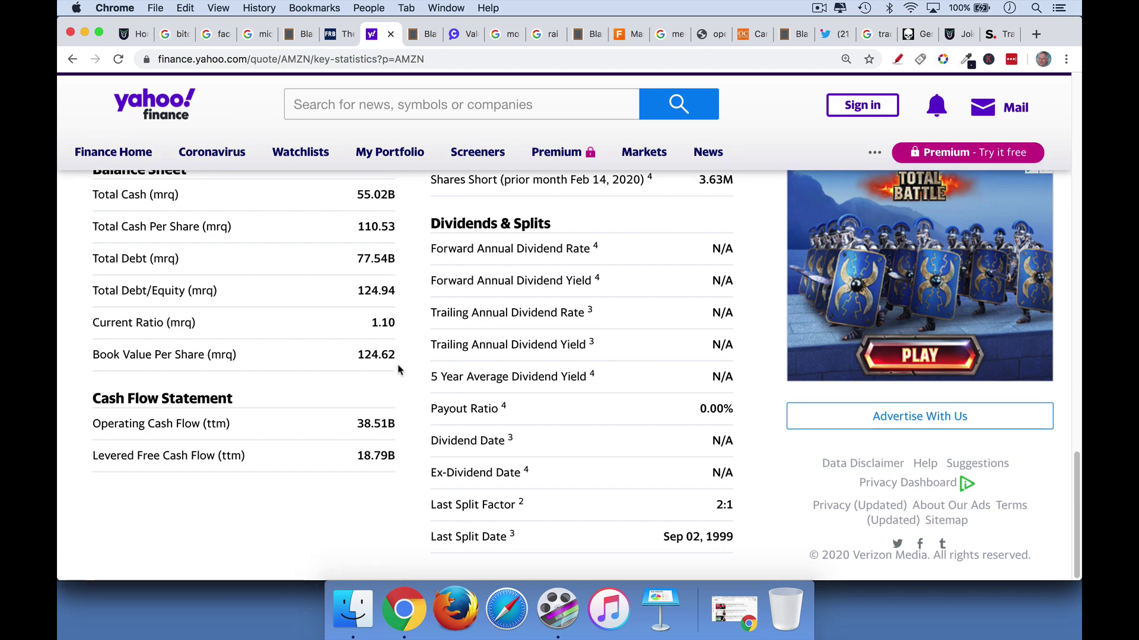
pyautogui.scroll(18, 370, 388)
pyautogui.scroll(8, 370, 388)
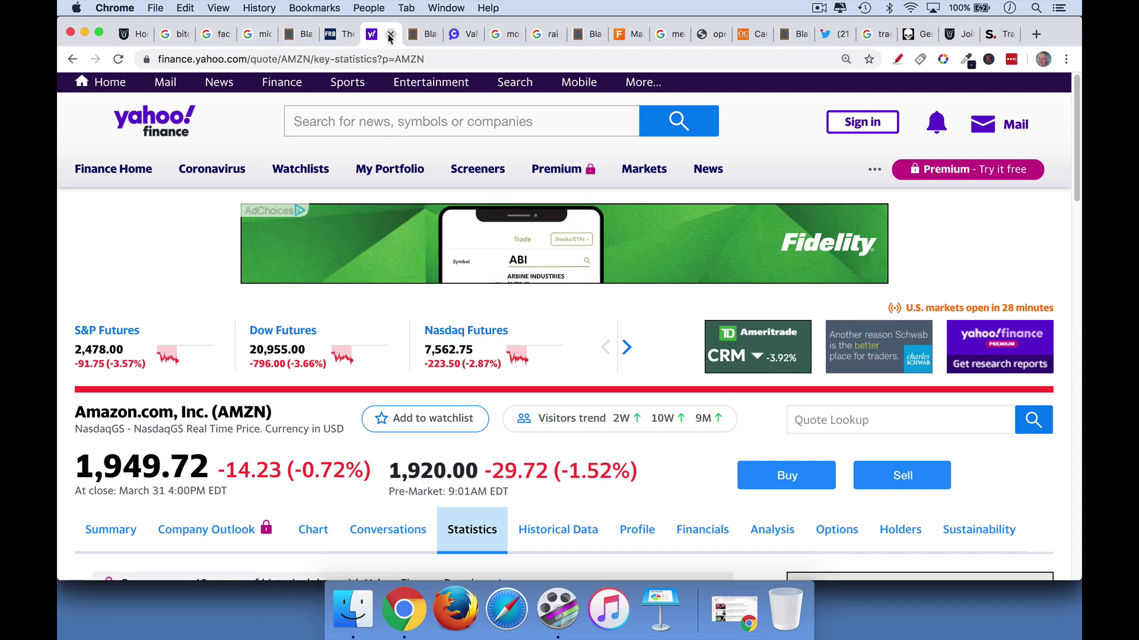
# Step: Close the Yahoo Finance and Federal Reserve FAQ tabs, returning to the intrinsic-value notes
pyautogui.click(390, 37)
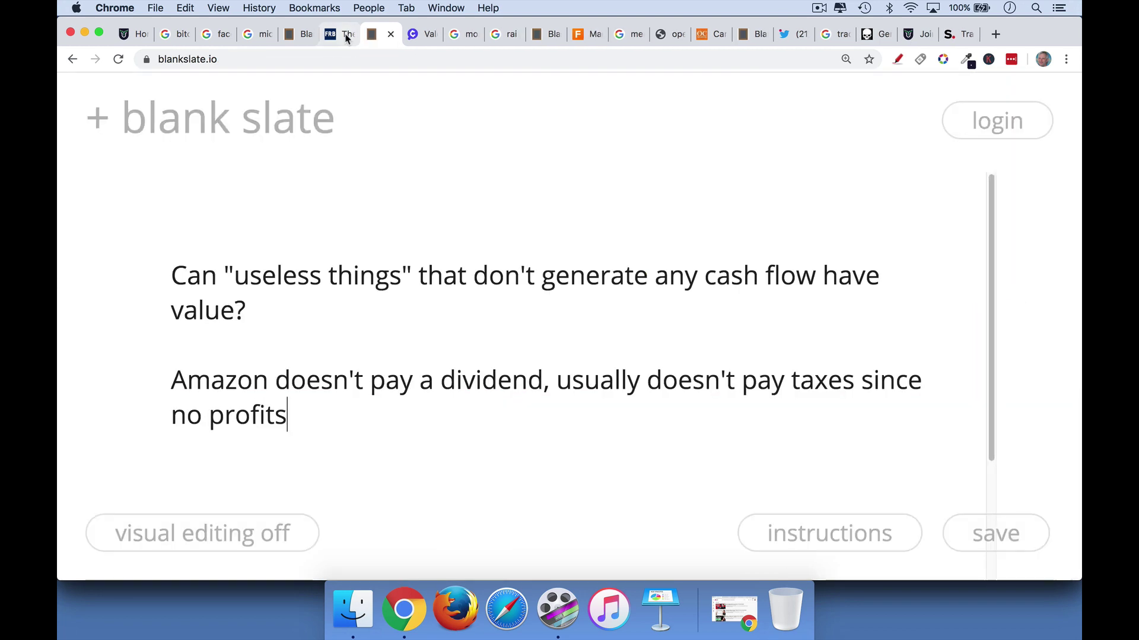
pyautogui.click(346, 38)
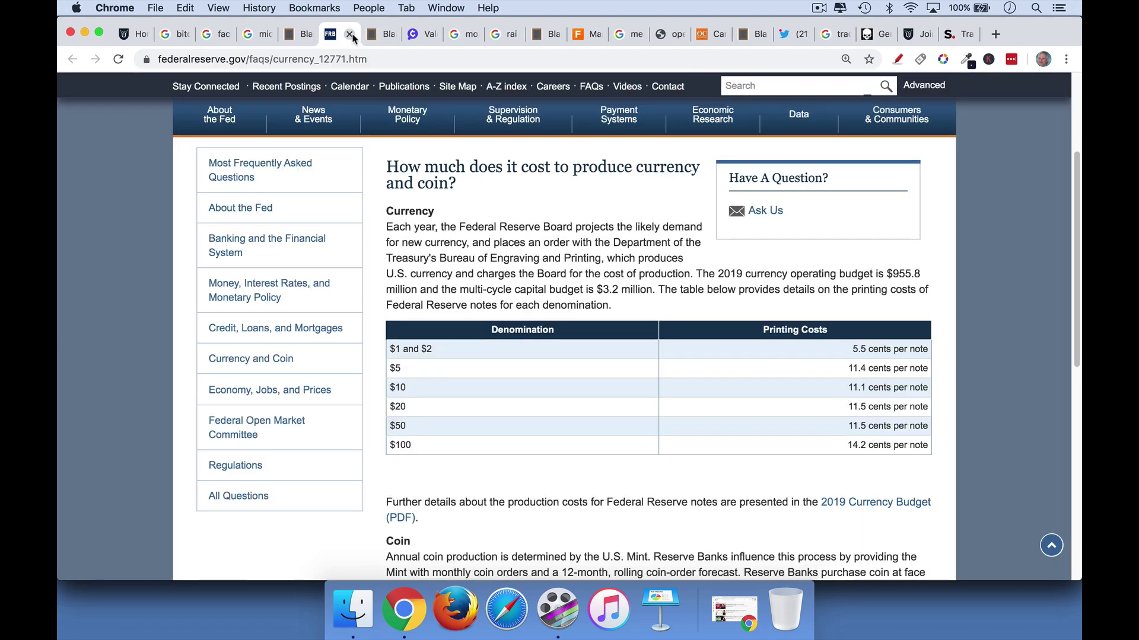
pyautogui.click(348, 36)
pyautogui.click(301, 38)
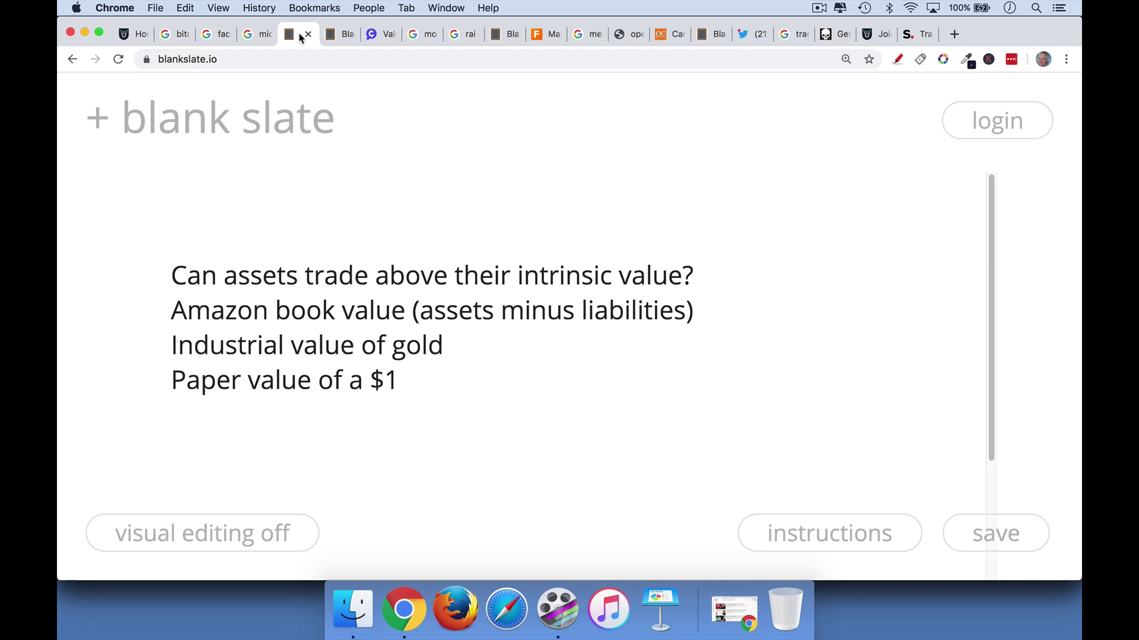
pyautogui.click(308, 34)
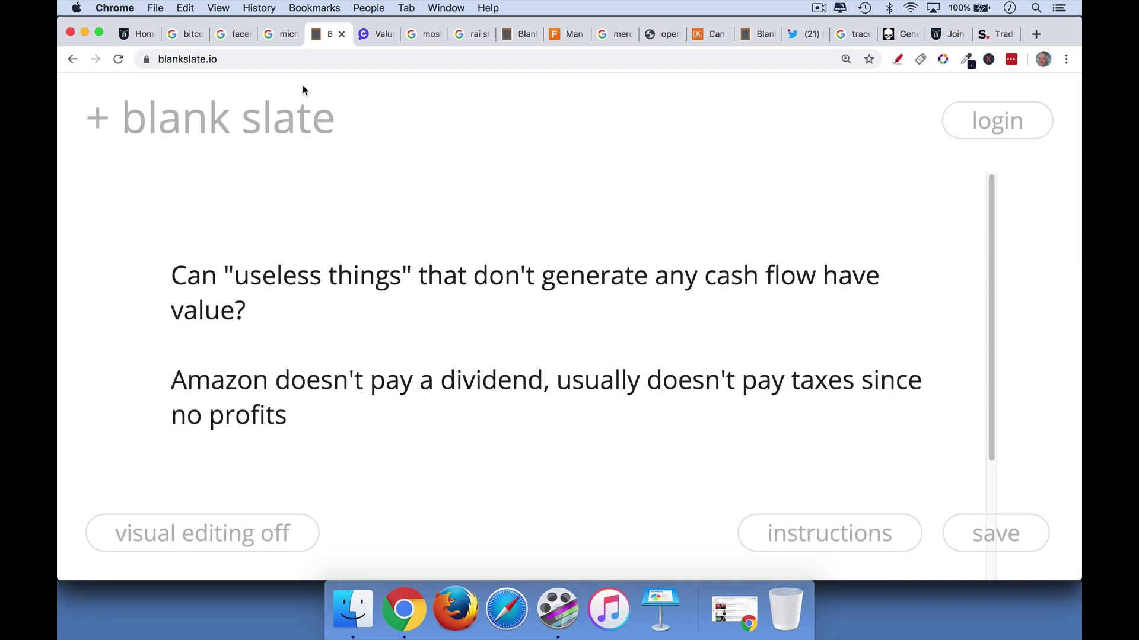
pyautogui.click(341, 33)
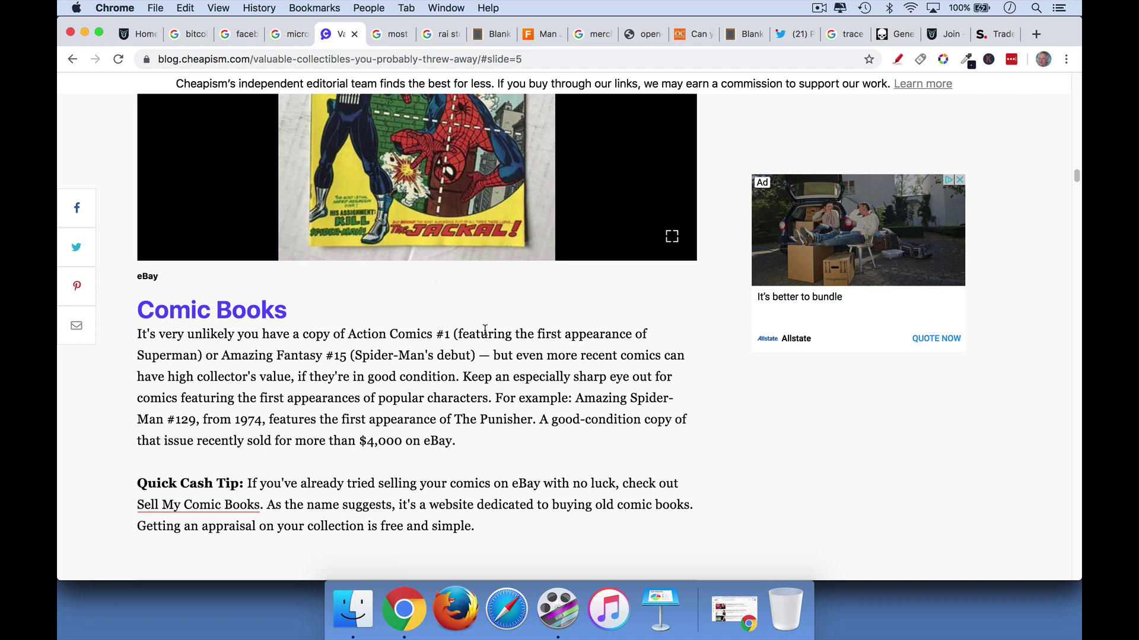
pyautogui.scroll(10, 485, 332)
pyautogui.scroll(10, 485, 332)
pyautogui.scroll(5, 484, 332)
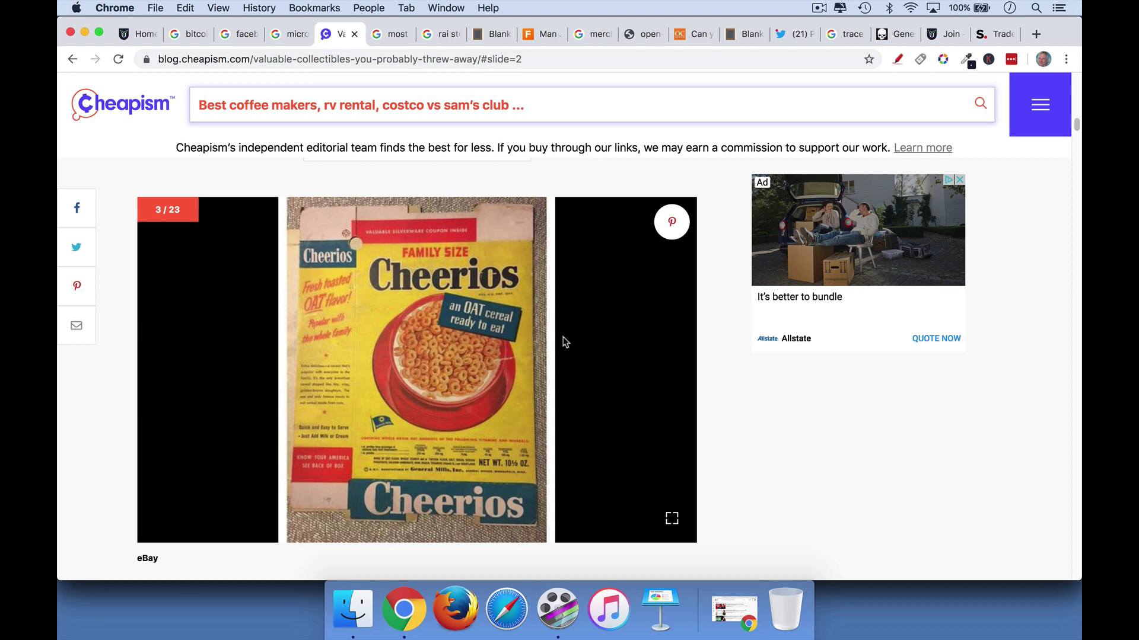
pyautogui.scroll(-5, 565, 341)
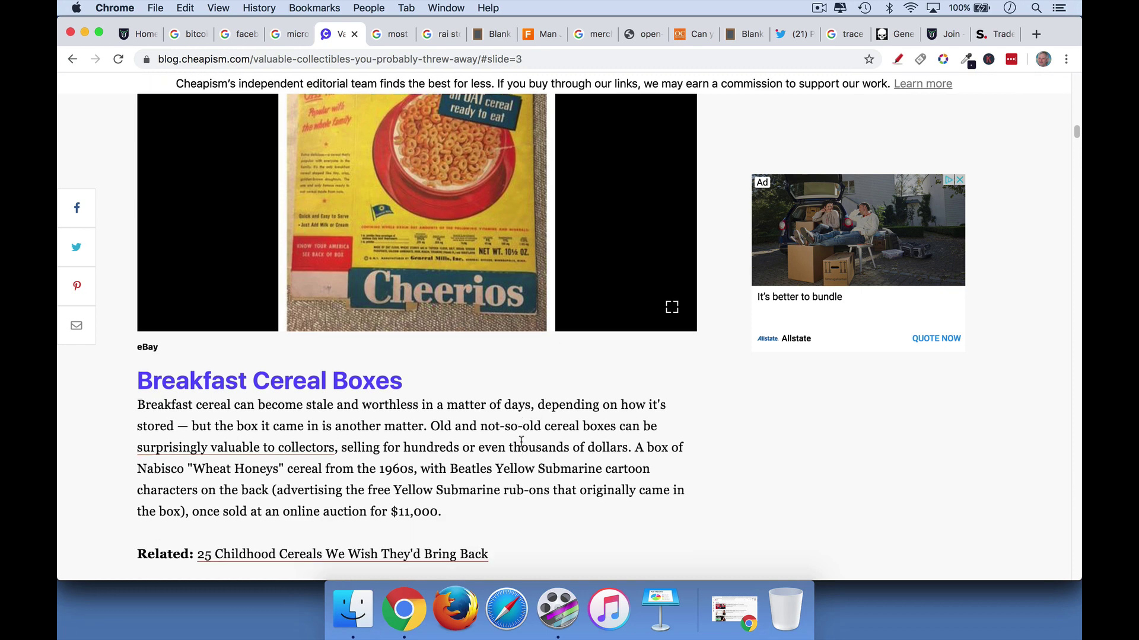
pyautogui.scroll(3, 522, 441)
pyautogui.scroll(8, 521, 442)
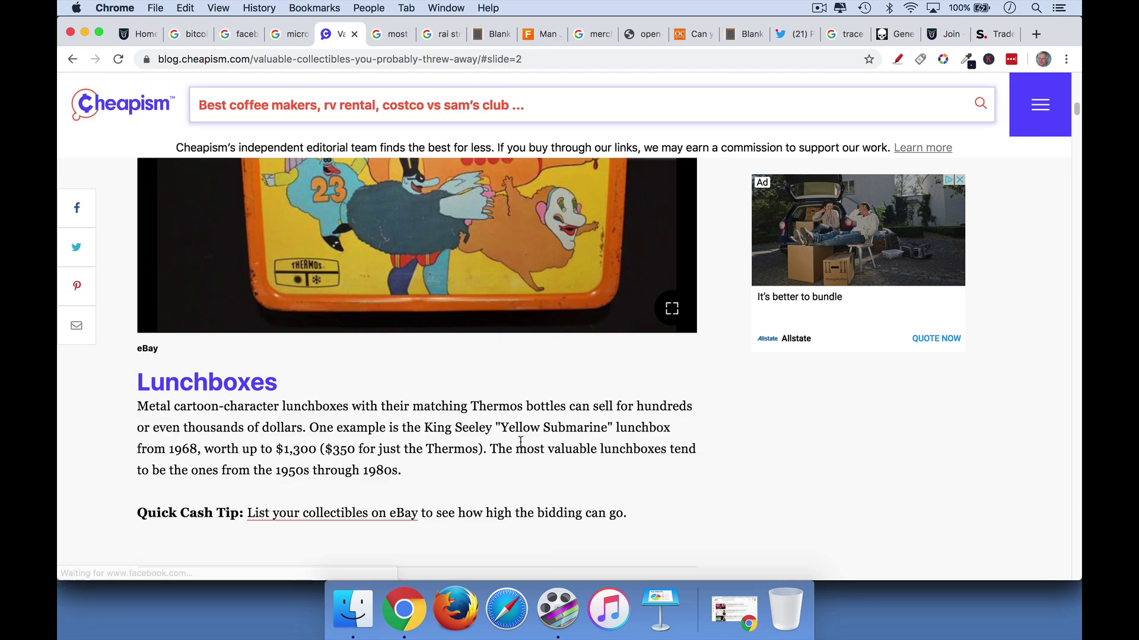
pyautogui.scroll(-15, 521, 442)
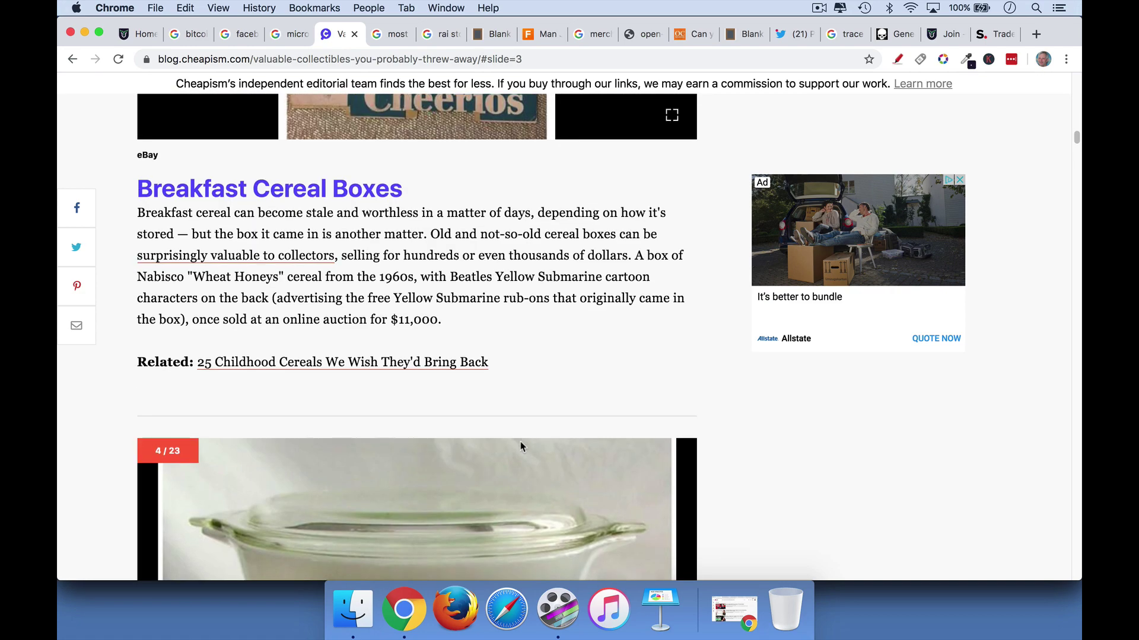
pyautogui.scroll(-15, 521, 446)
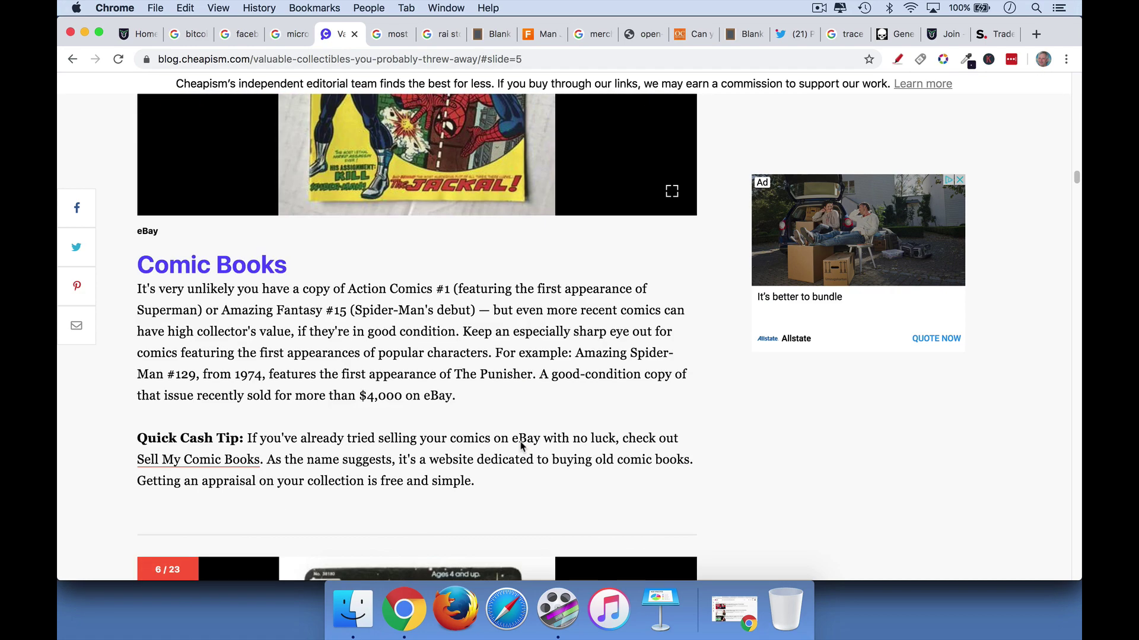
pyautogui.scroll(-3, 521, 446)
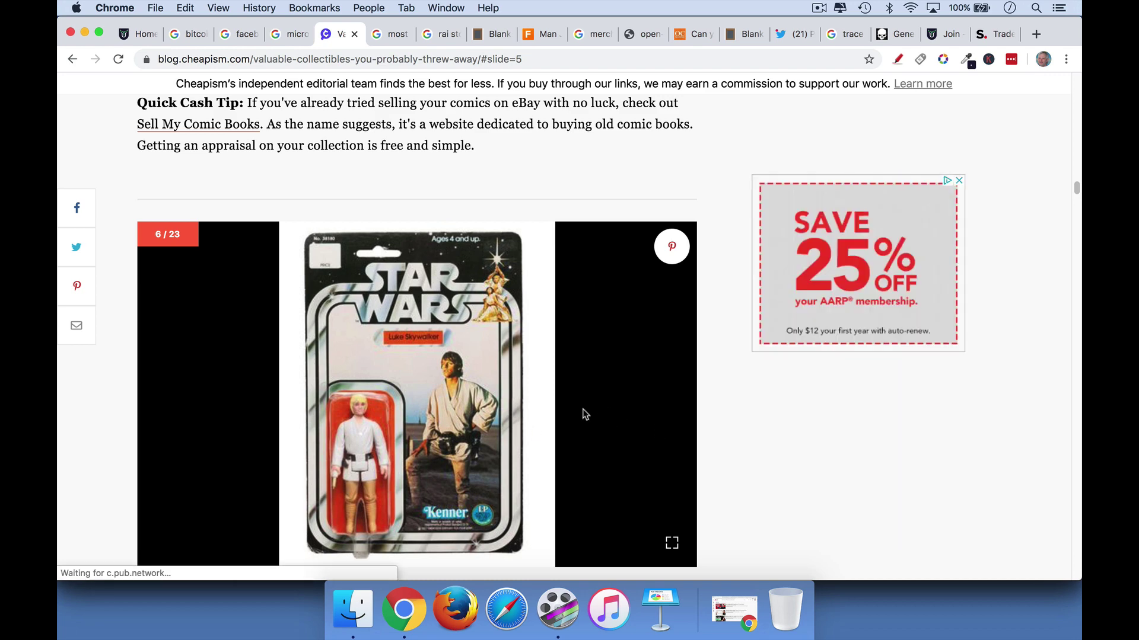
pyautogui.scroll(-5, 585, 427)
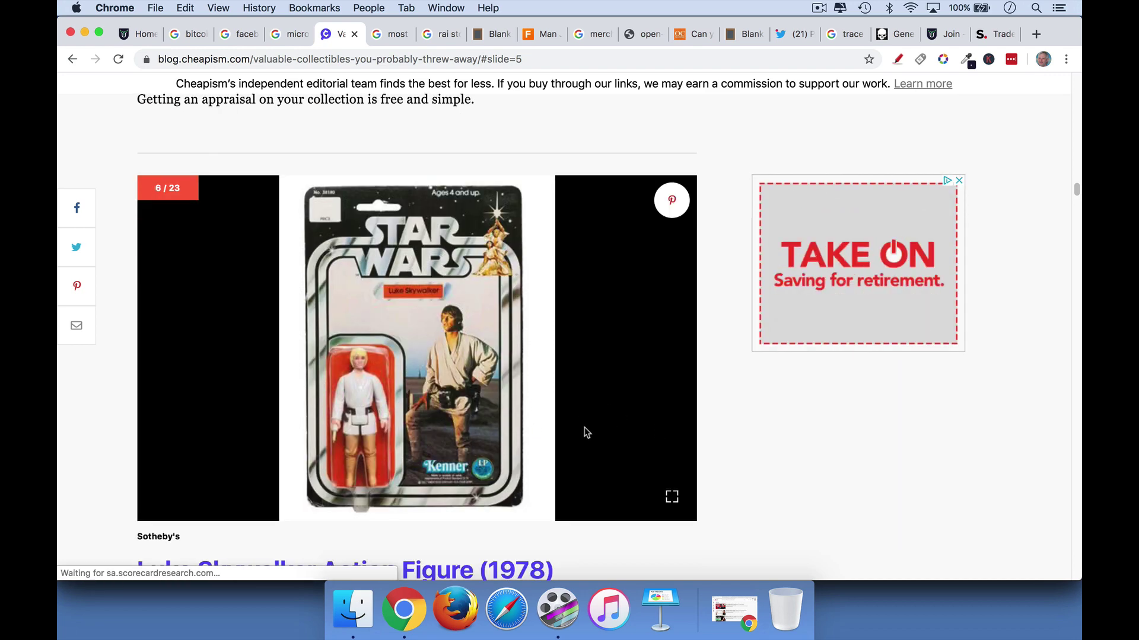
pyautogui.scroll(-6, 585, 432)
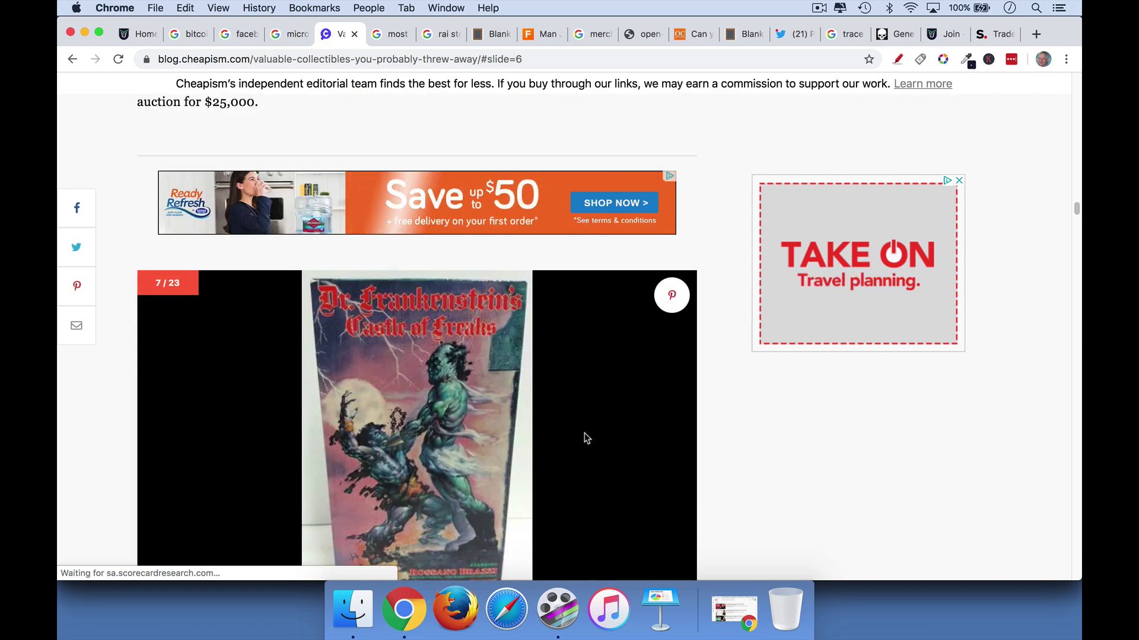
pyautogui.scroll(10, 587, 435)
pyautogui.scroll(1, 586, 438)
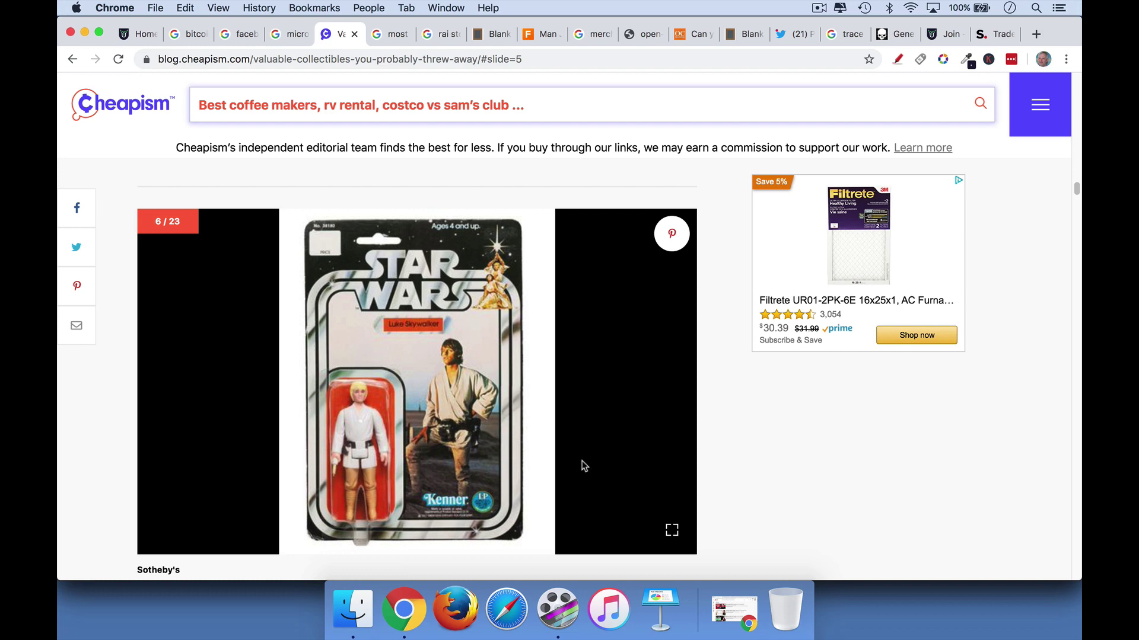
# Step: Scroll back up through the Cheapism collectibles slideshow
pyautogui.scroll(4, 584, 467)
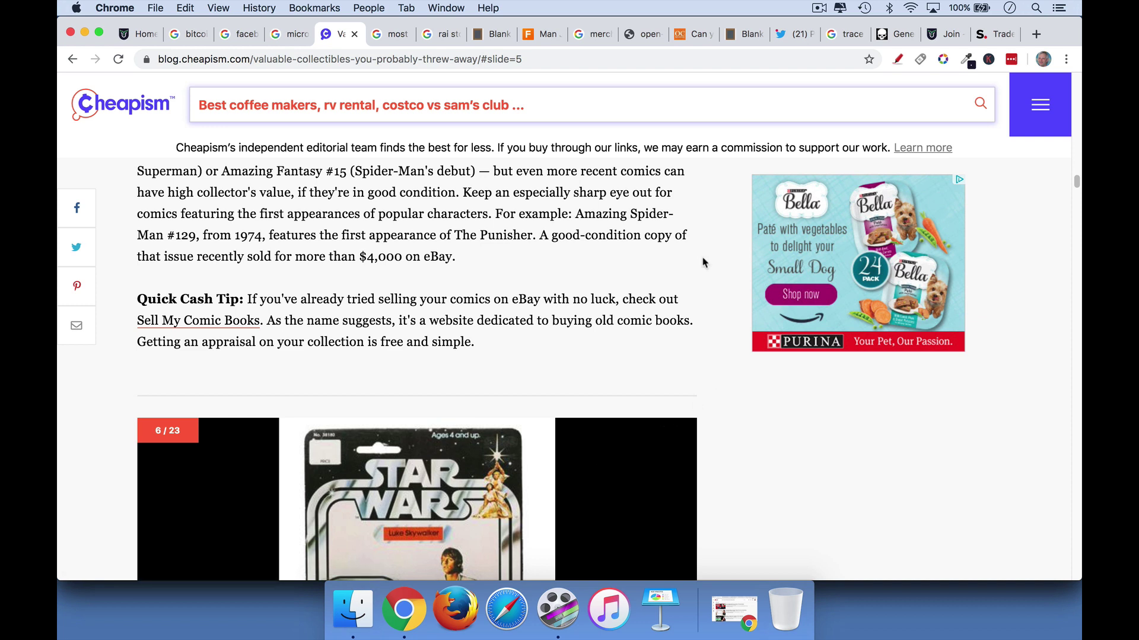
pyautogui.click(354, 33)
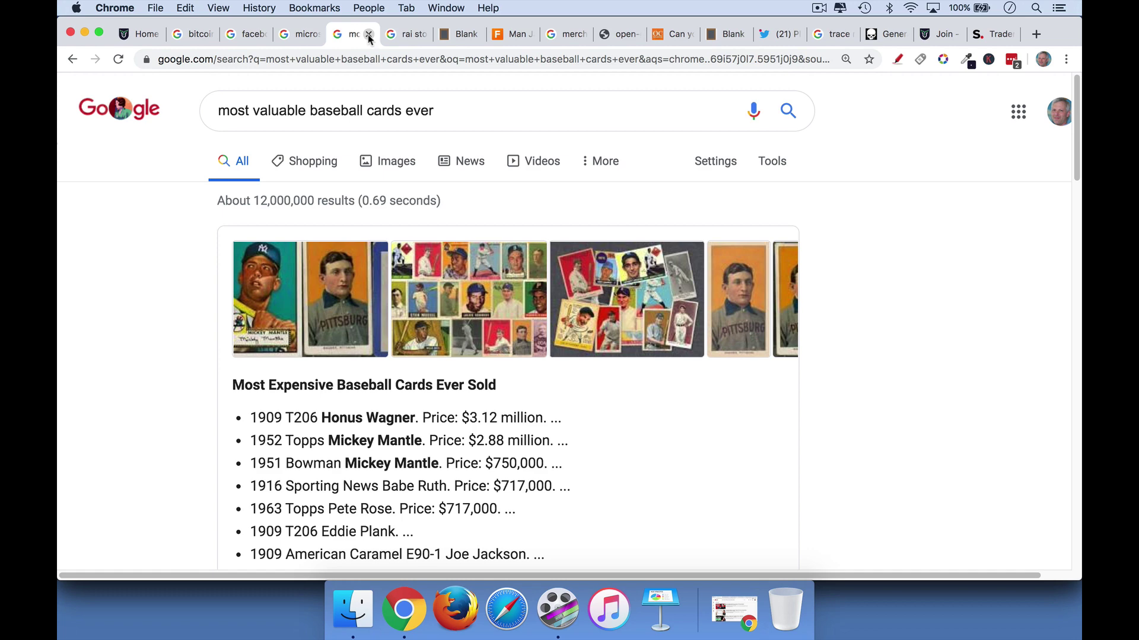
# Step: Close the baseball cards and rai stones of yap search tabs
pyautogui.click(369, 36)
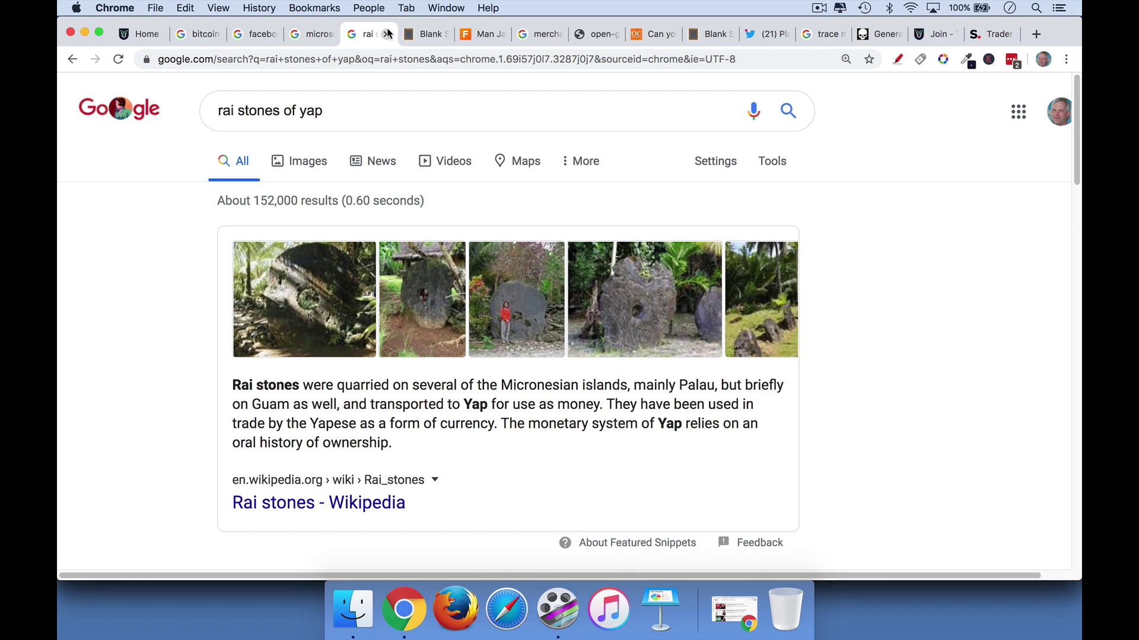
pyautogui.press('super+w')
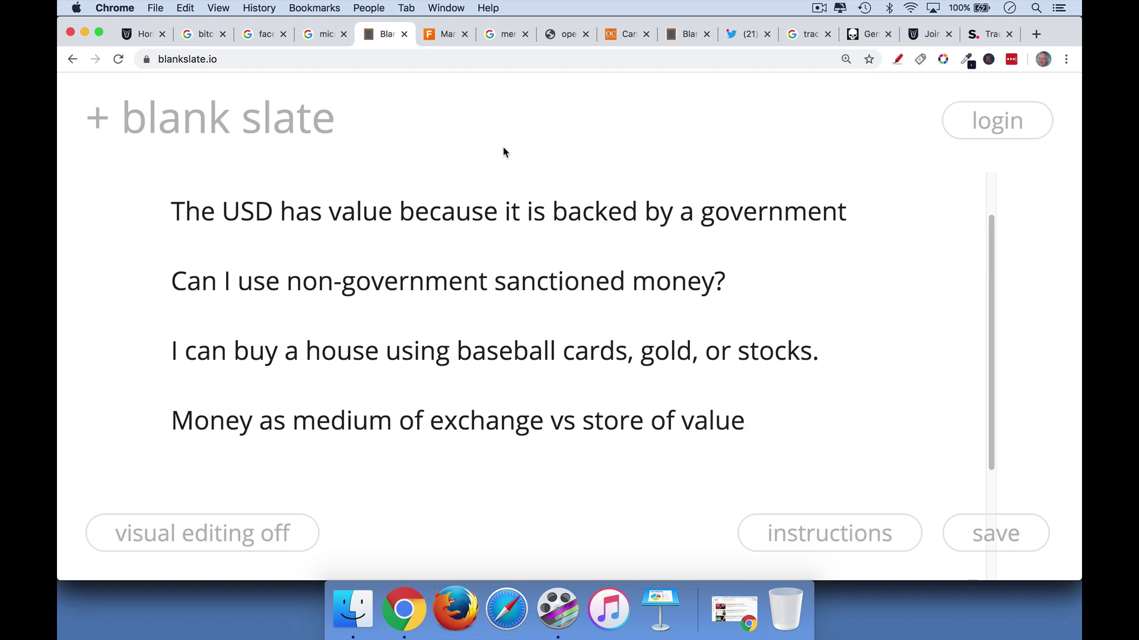
# Step: Browse the 'merchants that accept bitcoin' results, then close that tab
pyautogui.click(563, 35)
pyautogui.click(507, 34)
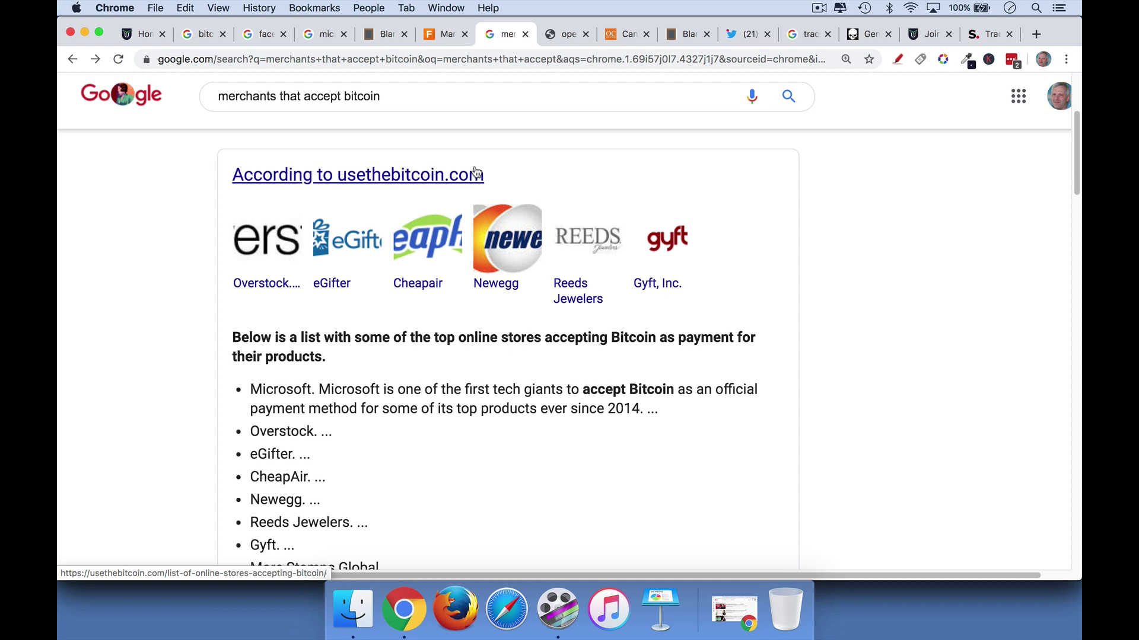
pyautogui.scroll(-4, 415, 288)
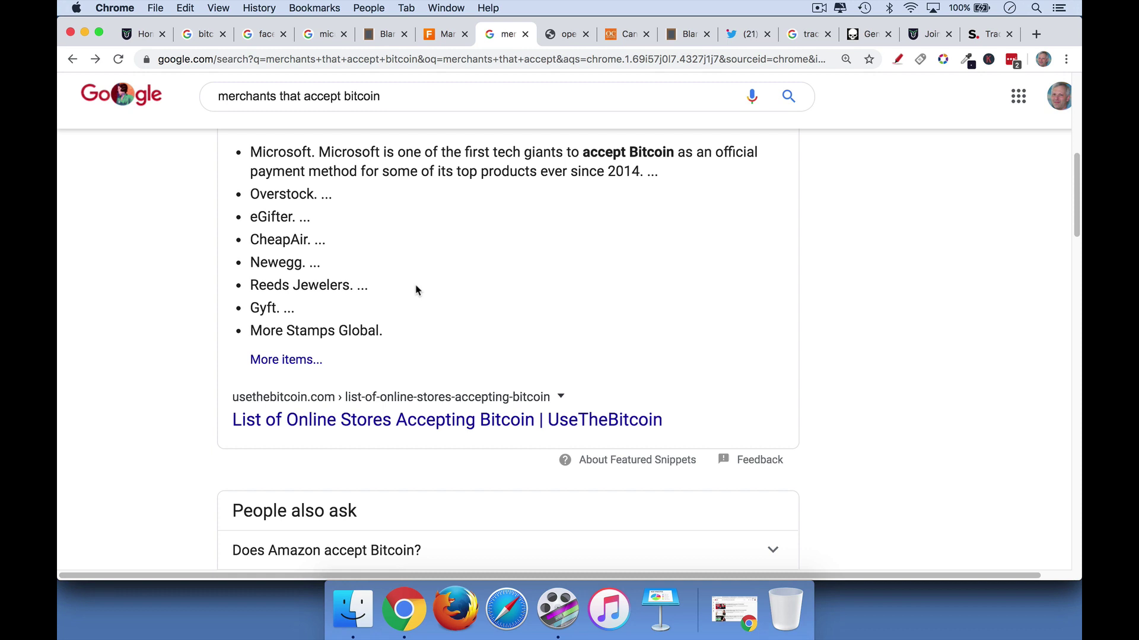
pyautogui.scroll(-1, 417, 290)
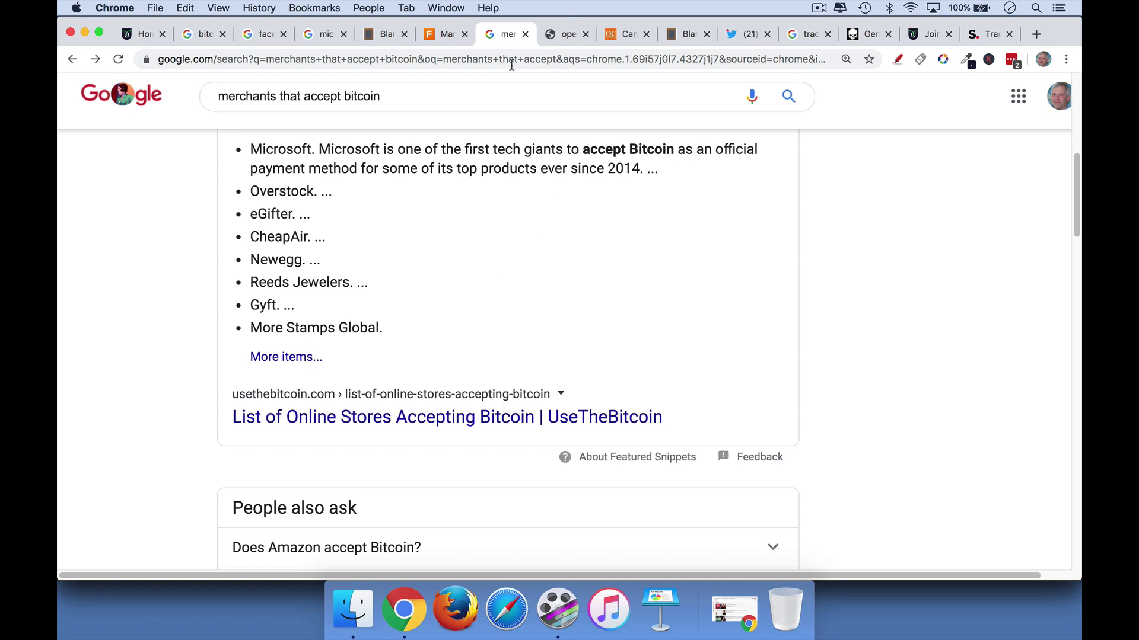
pyautogui.click(525, 34)
# Step: Look over the FindLaw weed-for-a-car article, then close its tab
pyautogui.click(445, 35)
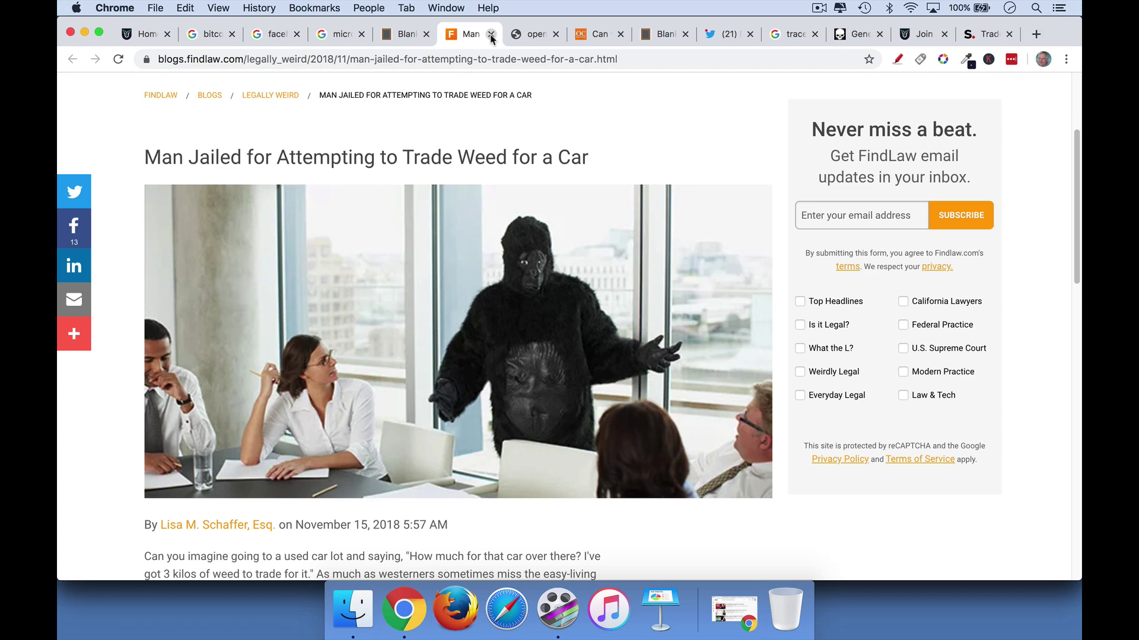
pyautogui.click(491, 37)
pyautogui.click(409, 35)
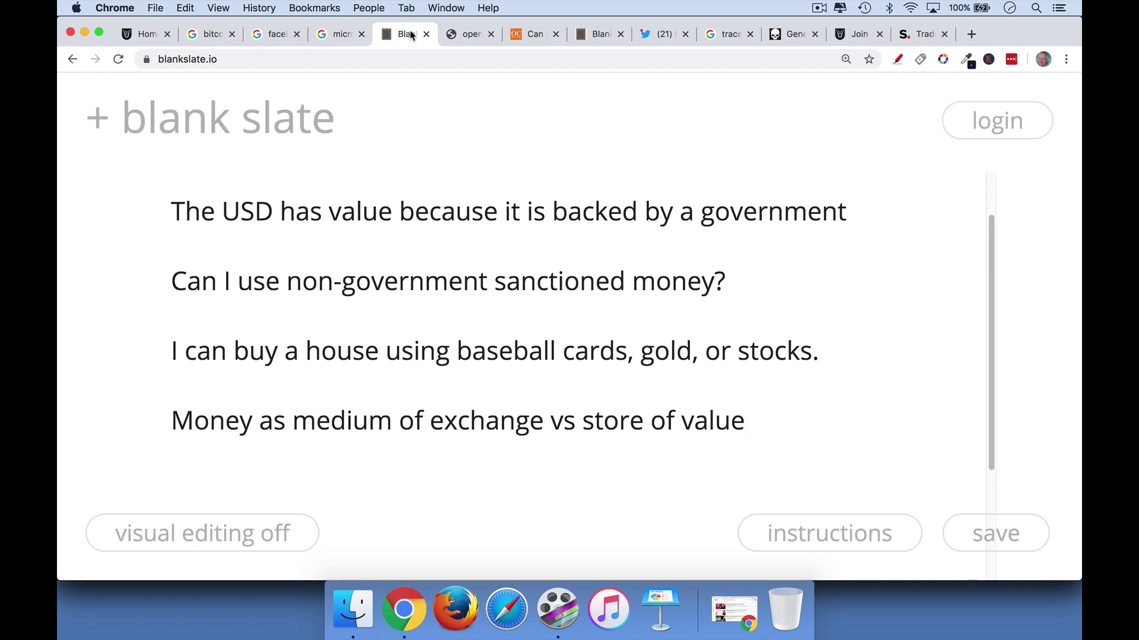
# Step: Switch to the brrr.money money-printer image tab
pyautogui.click(468, 38)
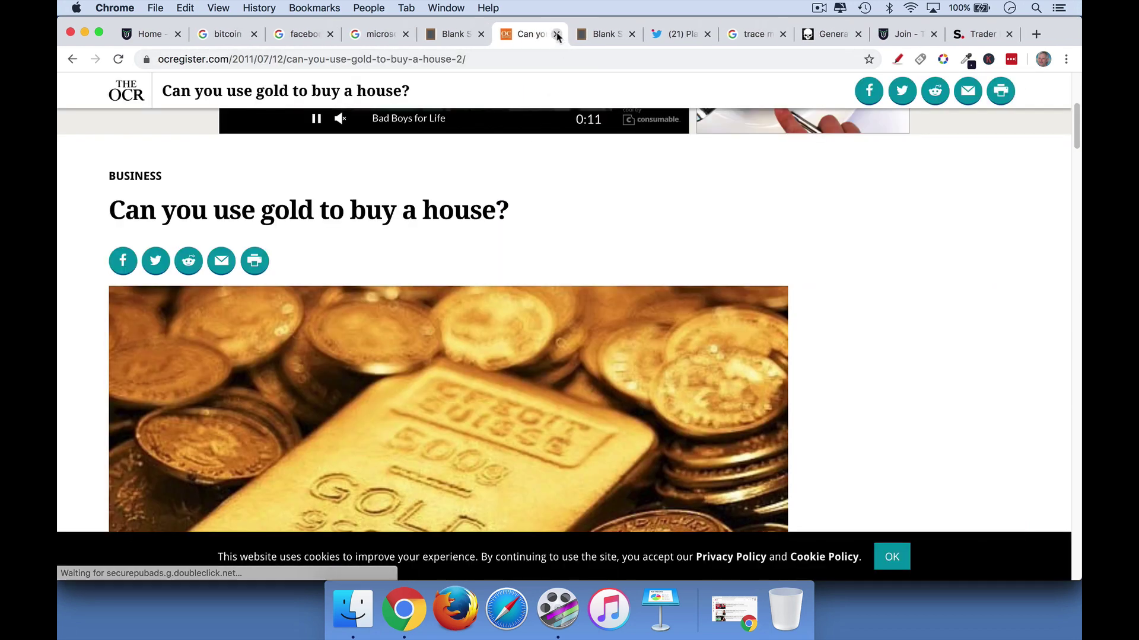
# Step: Skim the OC Register gold-for-a-house article, then close its tab
pyautogui.scroll(-3, 596, 273)
pyautogui.scroll(3, 596, 273)
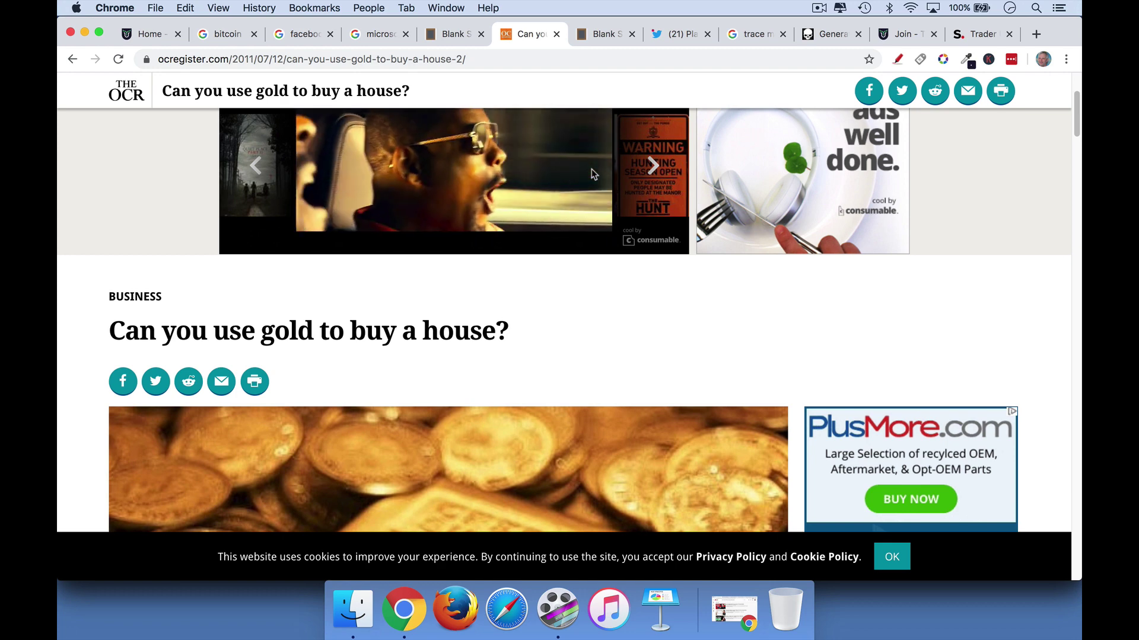
pyautogui.click(556, 33)
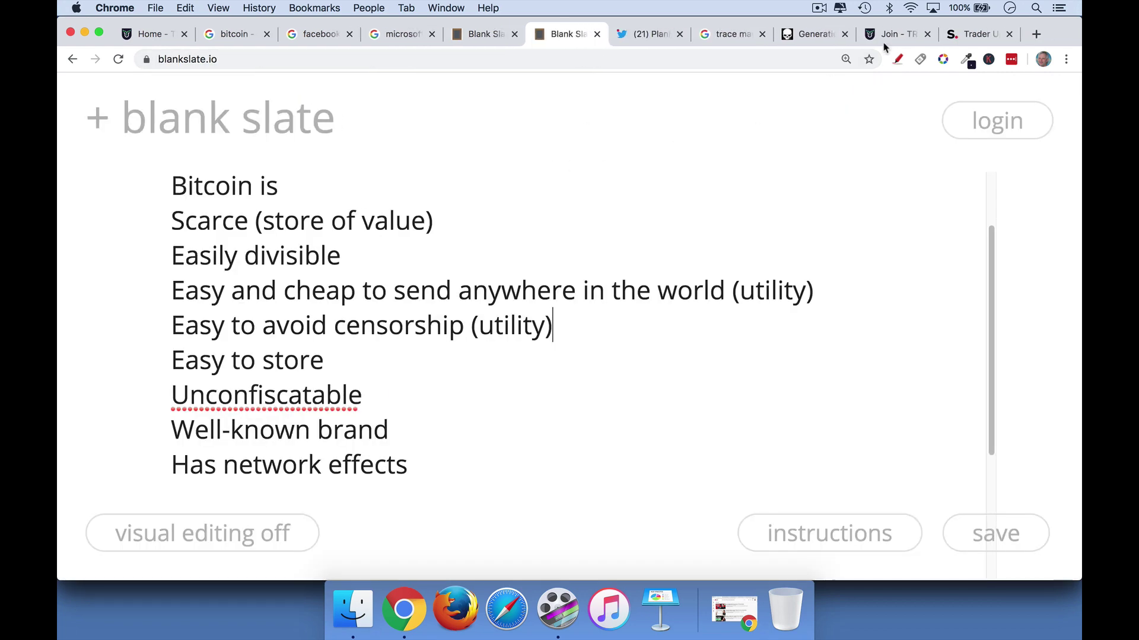
# Step: Show the CCN 'Generation Bitcoin' article and drag its tab beside the Blank Slate notes
pyautogui.click(811, 35)
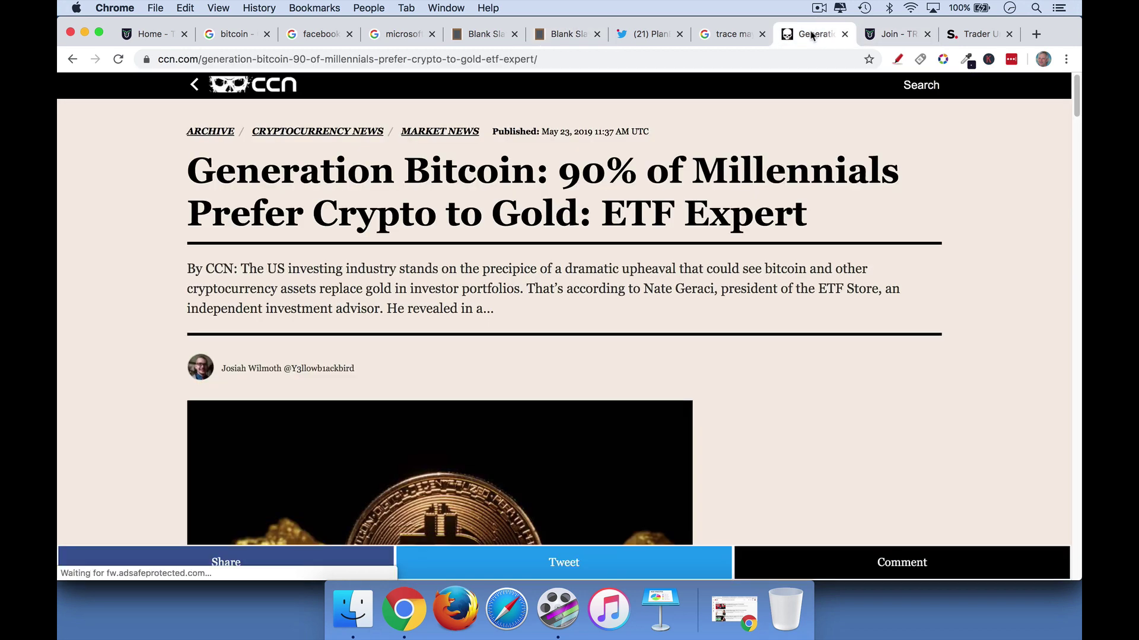
pyautogui.moveTo(811, 34); pyautogui.dragTo(558, 35)
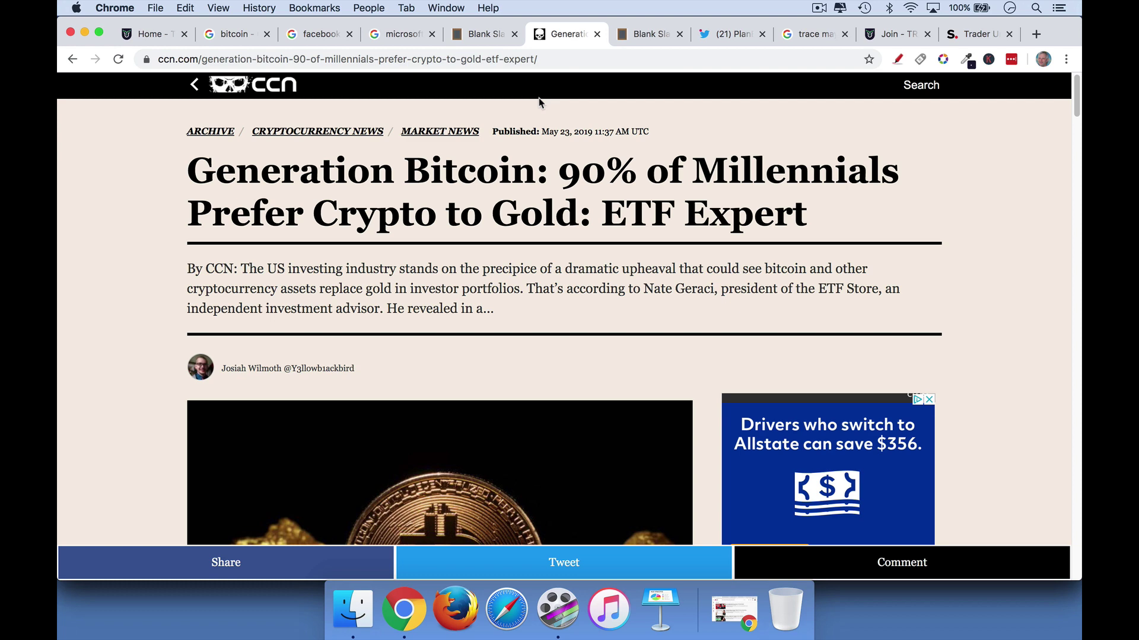
# Step: Close the CCN Generation Bitcoin tab to land back on the Blank Slate notes
pyautogui.click(596, 34)
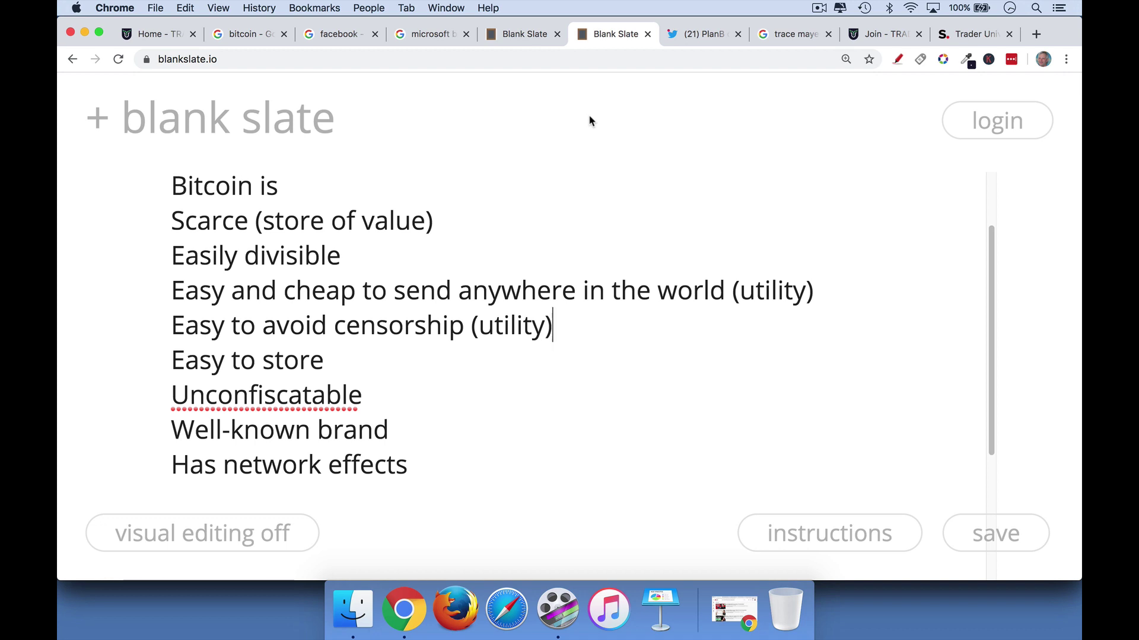
# Step: Switch to the tweet calling bitcoin a protocol like tcp/ip
pyautogui.click(707, 34)
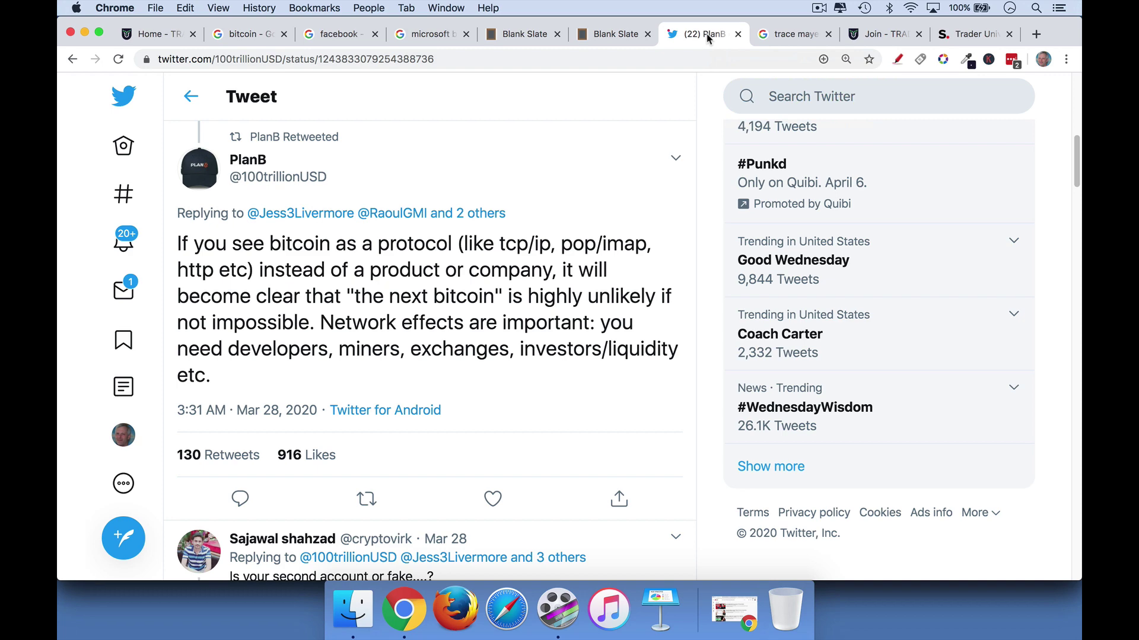
# Step: Switch to the 'trace mayer 7 network effects' Google results
pyautogui.click(777, 38)
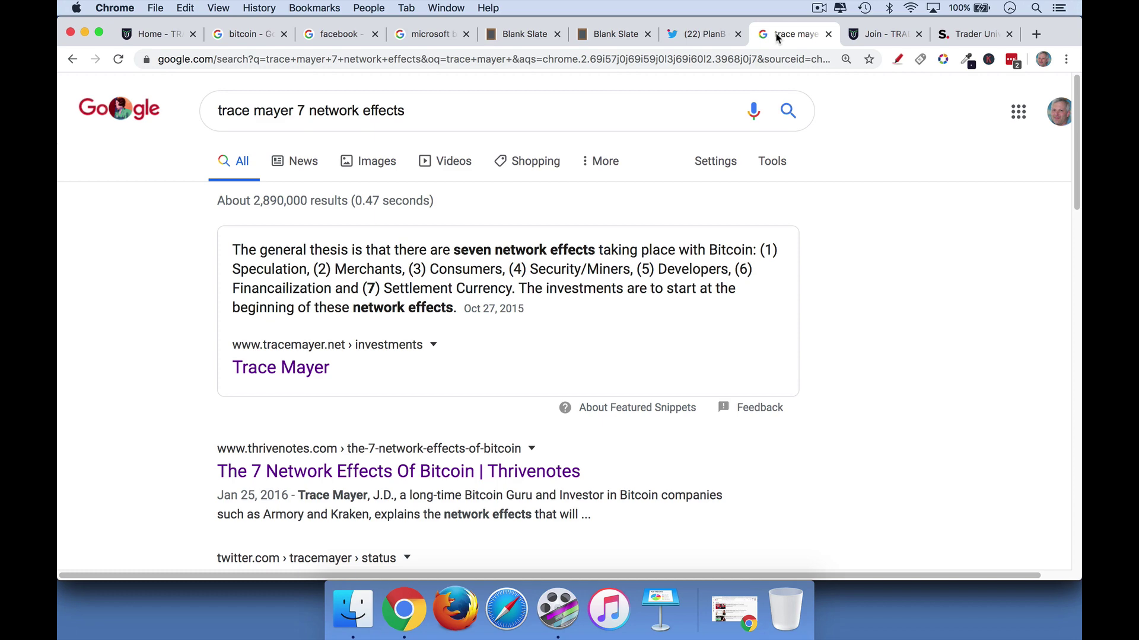
# Step: Scroll the Trader University join page down to the pricing: Monthly $125 and Annual $1,250
pyautogui.click(875, 34)
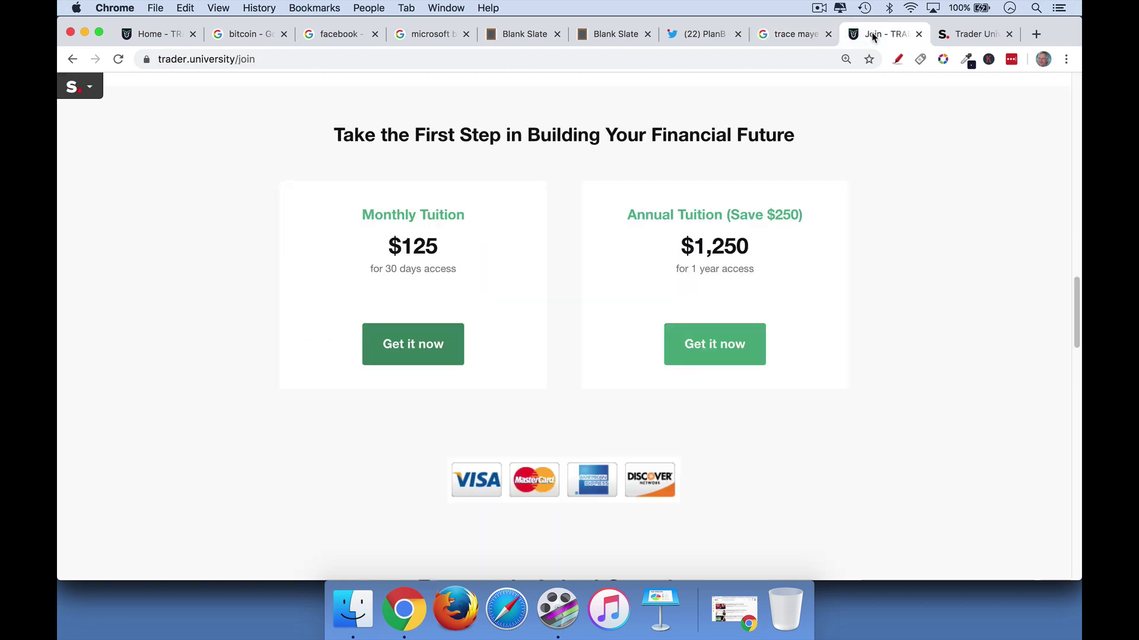
pyautogui.scroll(10, 815, 134)
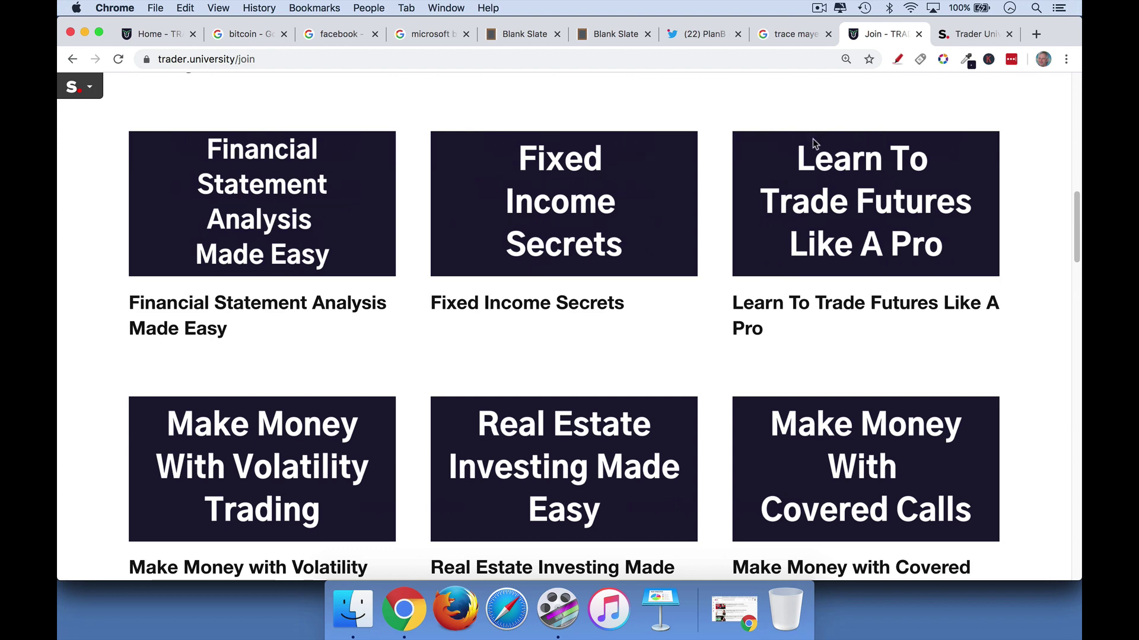
pyautogui.scroll(5, 805, 172)
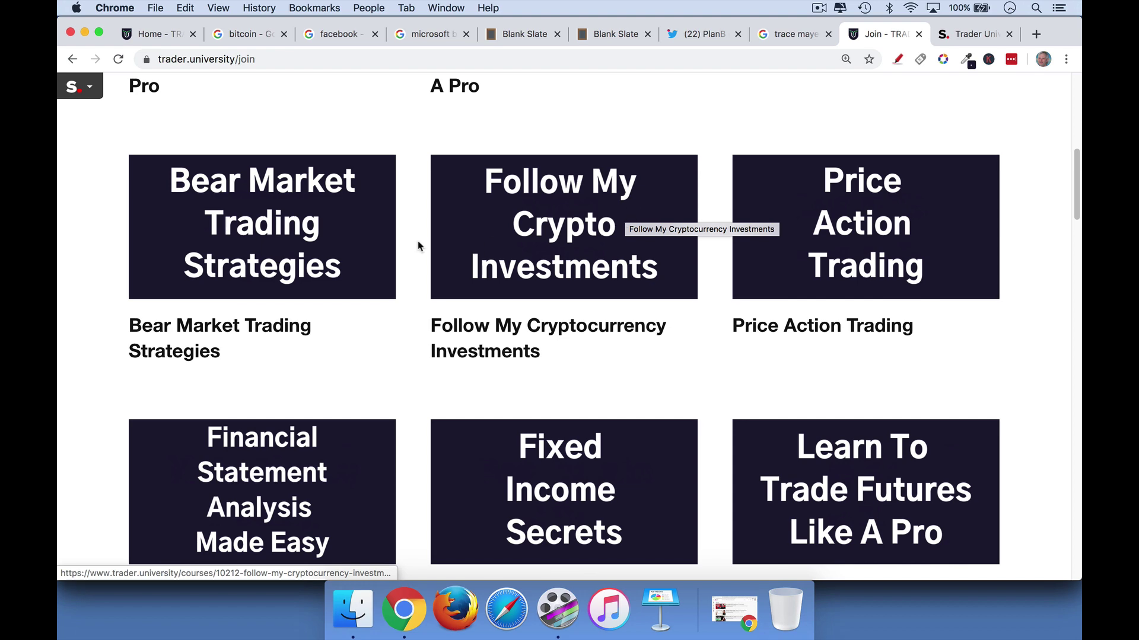
pyautogui.scroll(5, 325, 254)
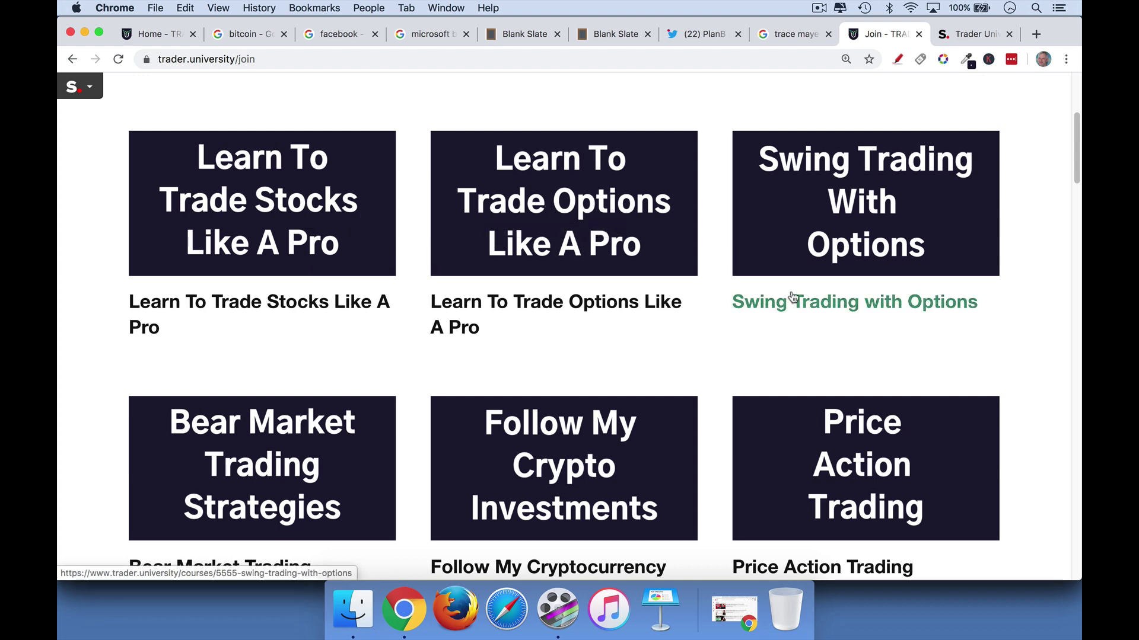
pyautogui.scroll(-5, 789, 298)
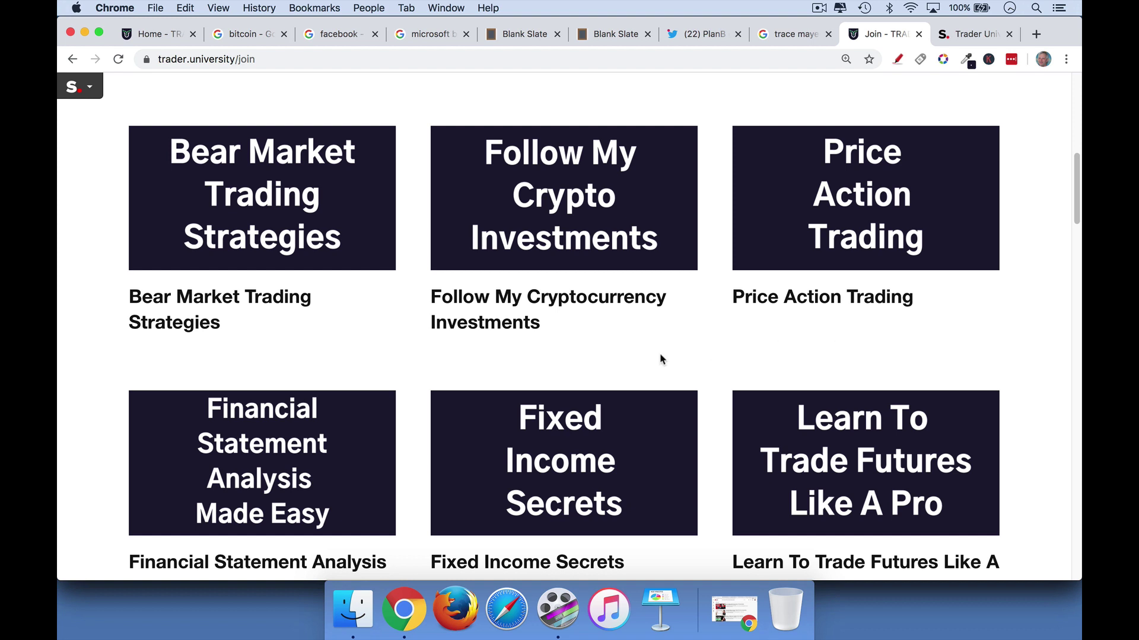
pyautogui.scroll(-6, 661, 359)
pyautogui.scroll(-5, 661, 360)
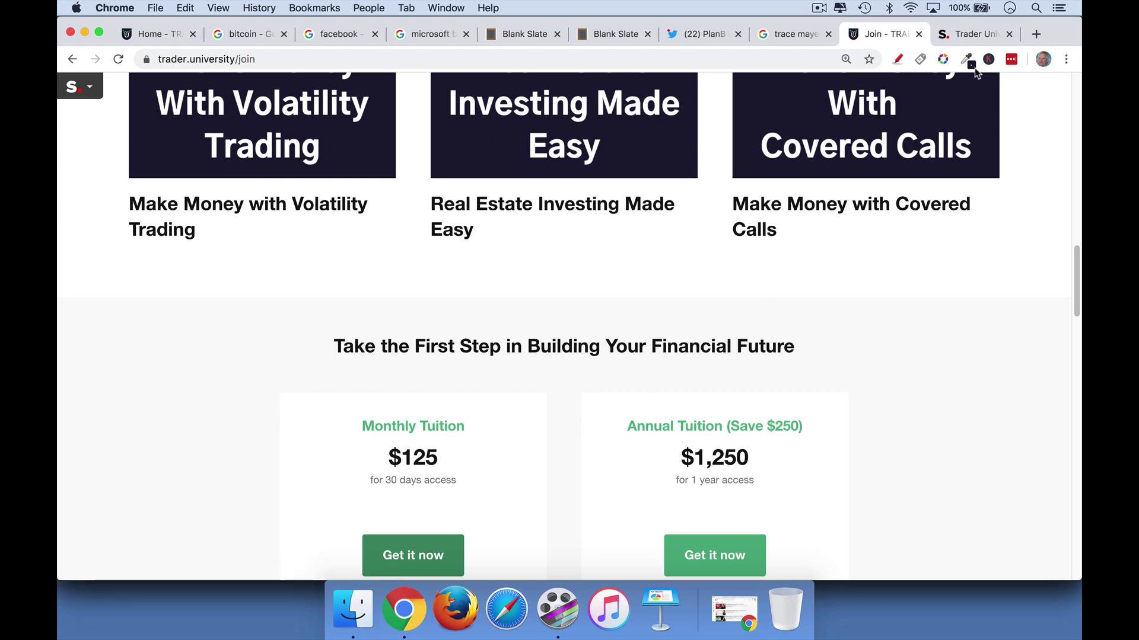
# Step: Apply coupon code YT99 on the Trader University Premium checkout to get the $99.00 price
pyautogui.click(973, 36)
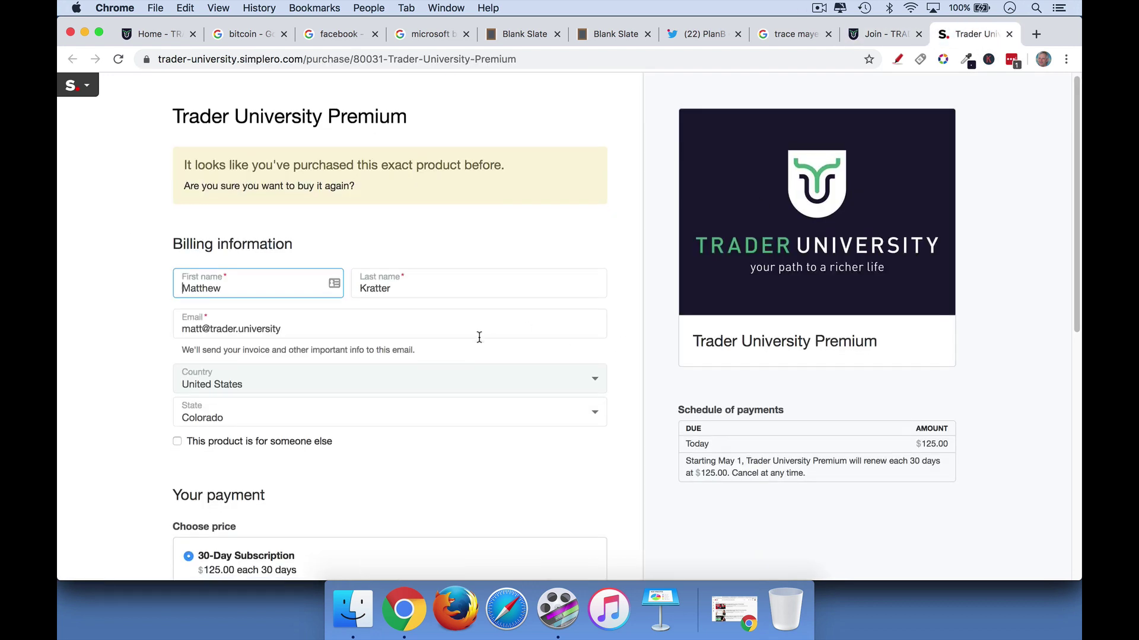
pyautogui.scroll(-3, 478, 336)
pyautogui.scroll(-1, 389, 392)
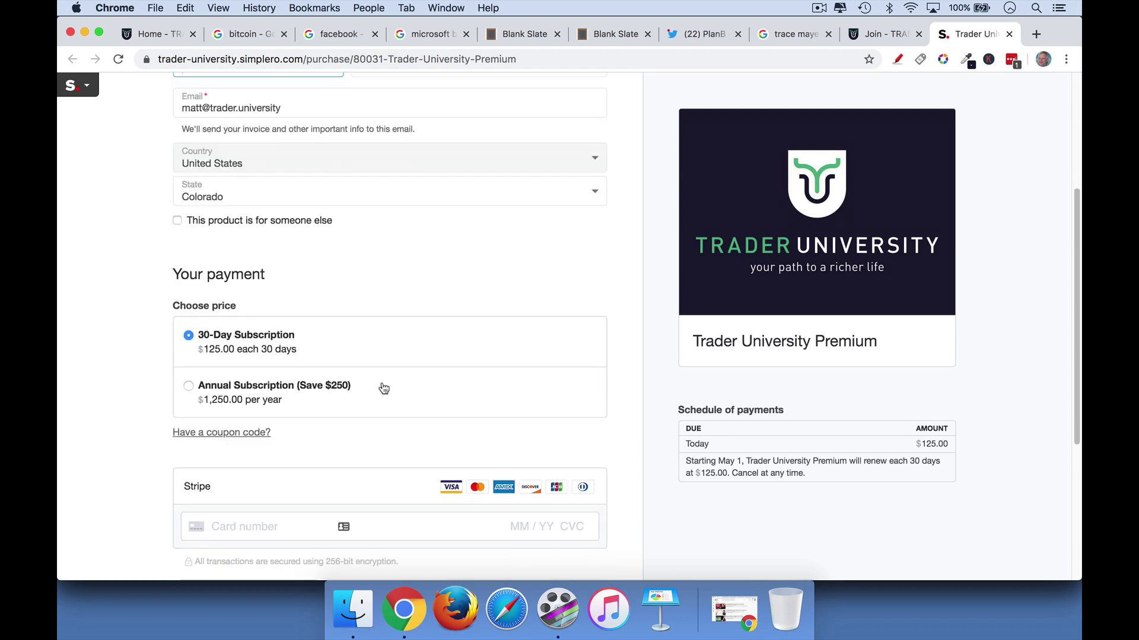
pyautogui.click(256, 440)
pyautogui.write('YT99')
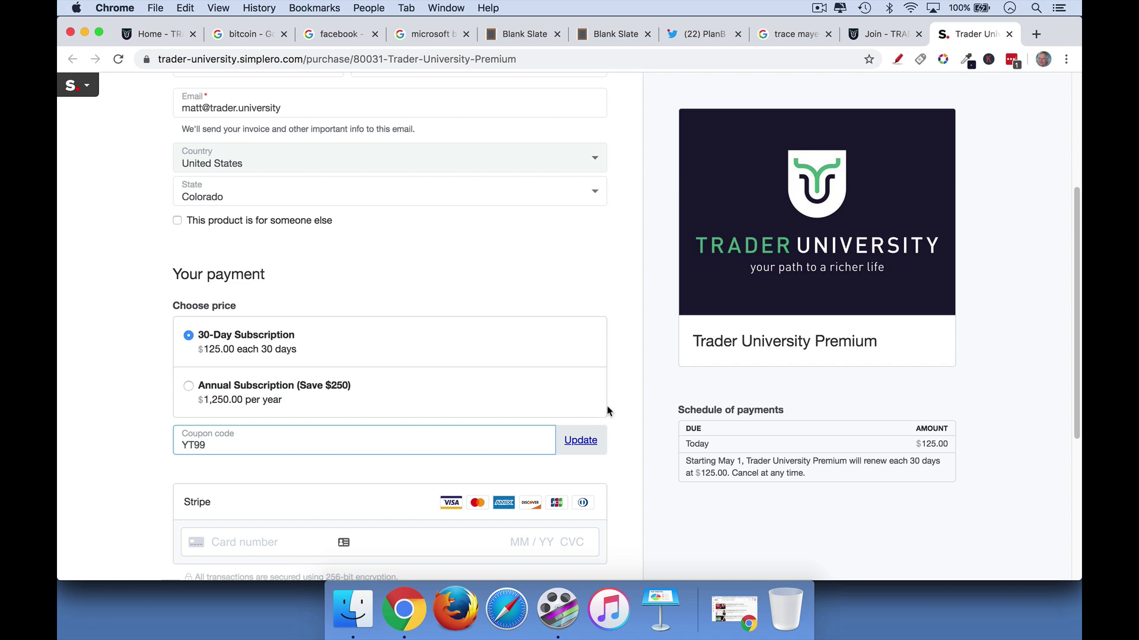
pyautogui.click(580, 440)
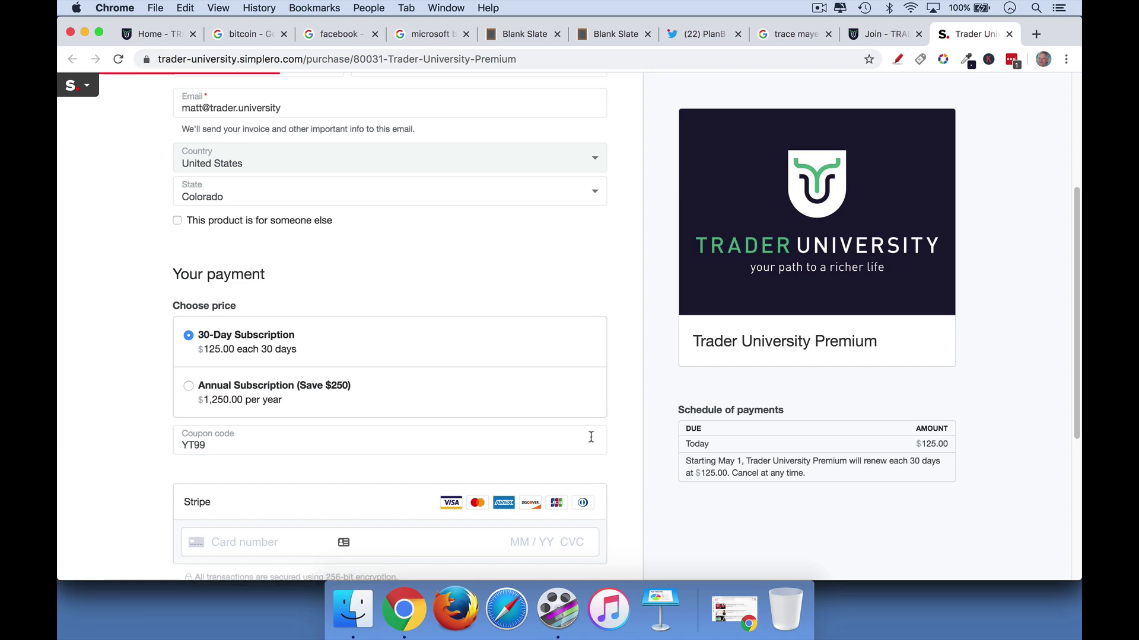